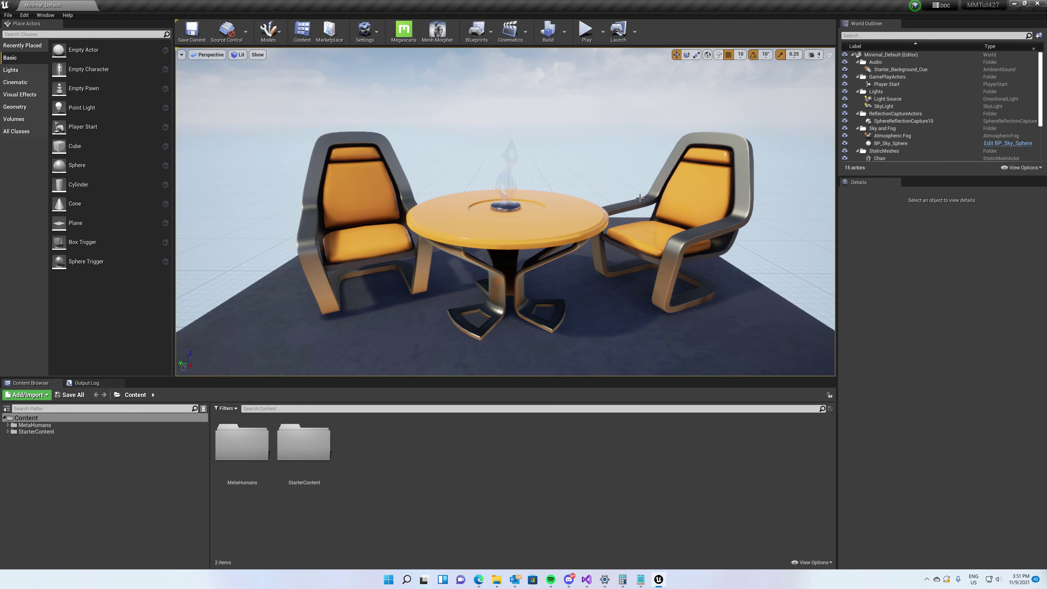
- Open the Mesh Morpher editor and load the Ginel_FaceMesh skeletal mesh into it
left_click(437, 32)
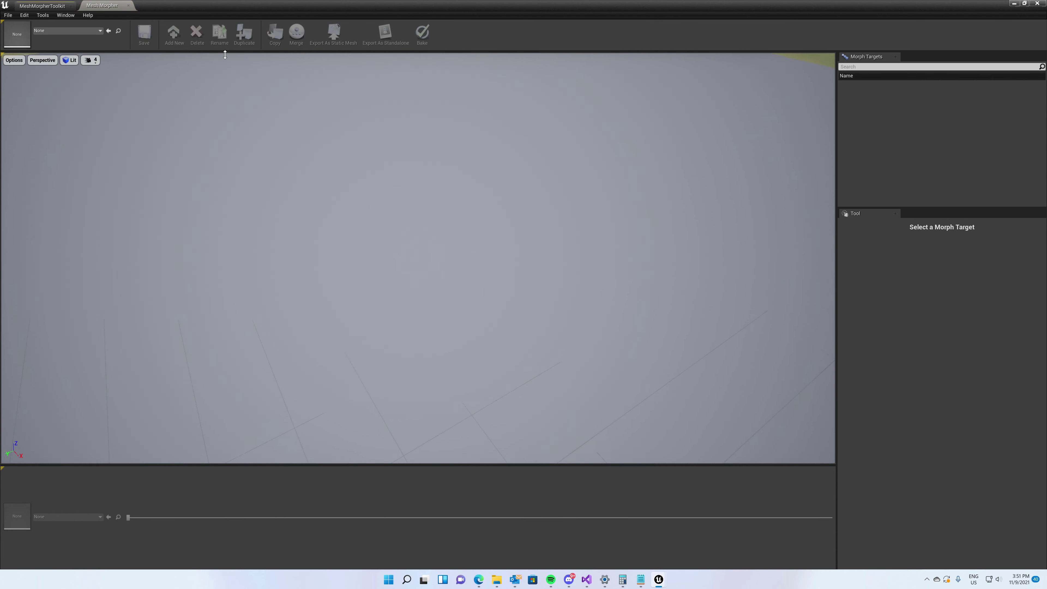
left_click(94, 30)
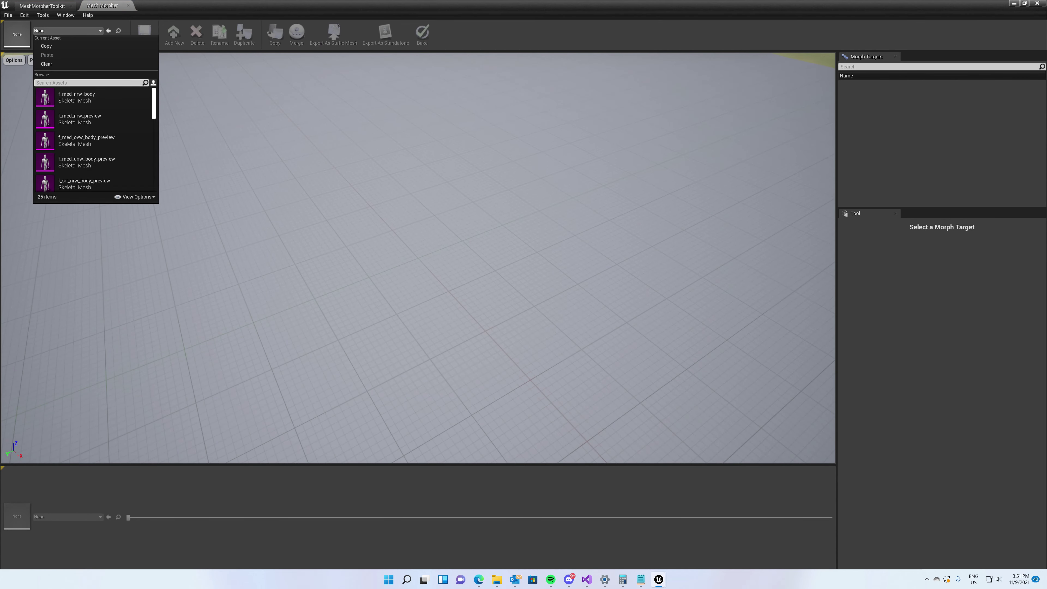
type("gine")
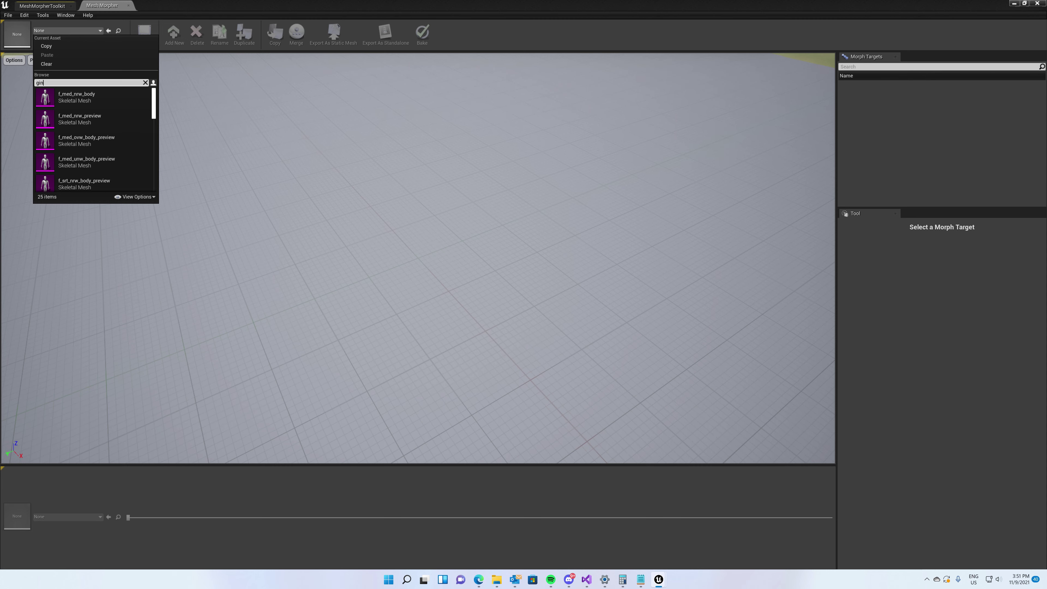
left_click(87, 94)
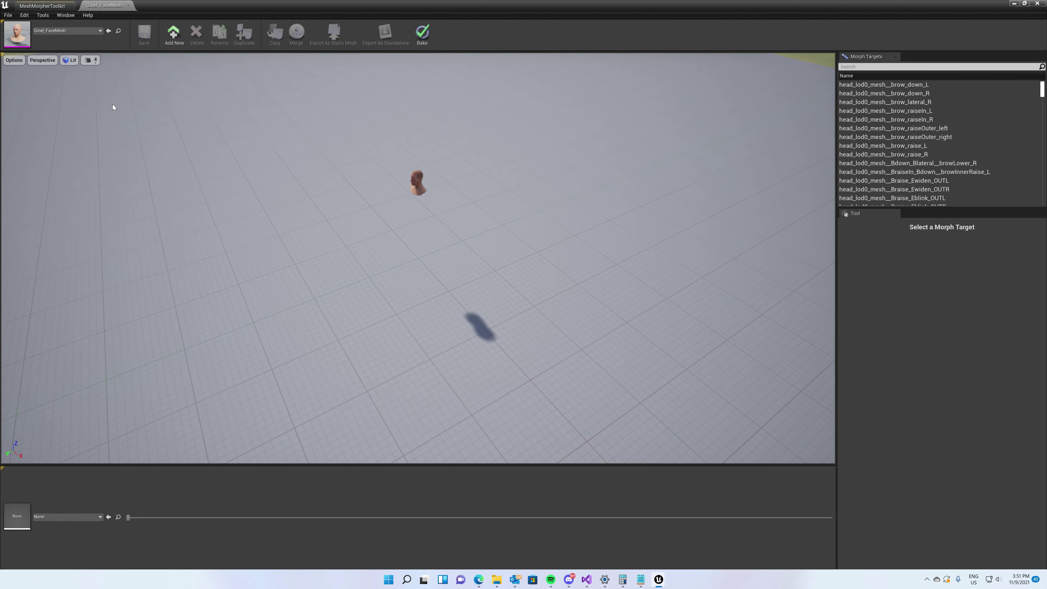
- View the Mesh Morpher plugin's version and copyright information, and close it
left_click(88, 15)
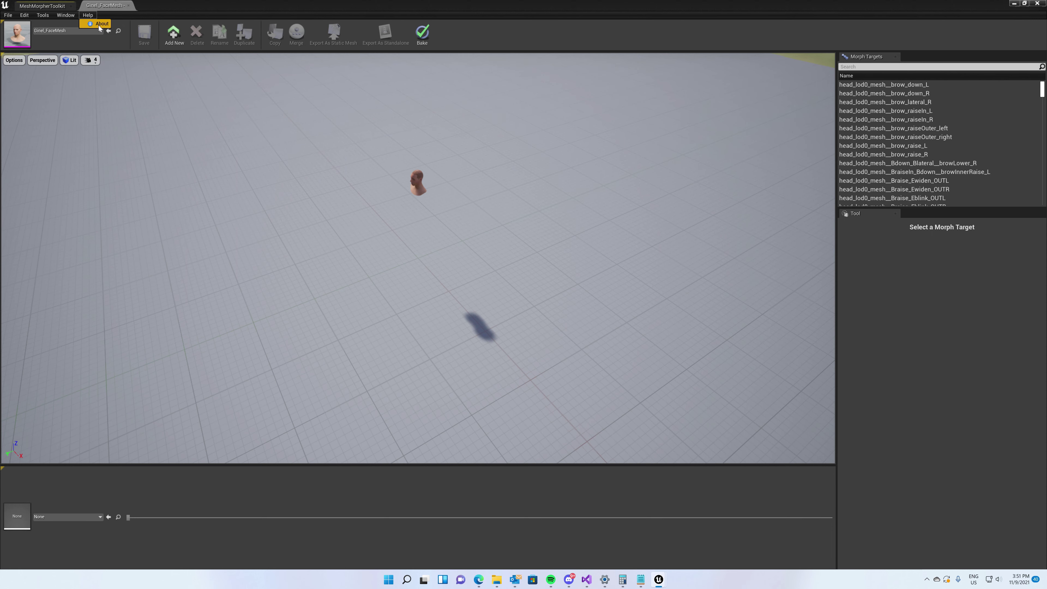
left_click(98, 24)
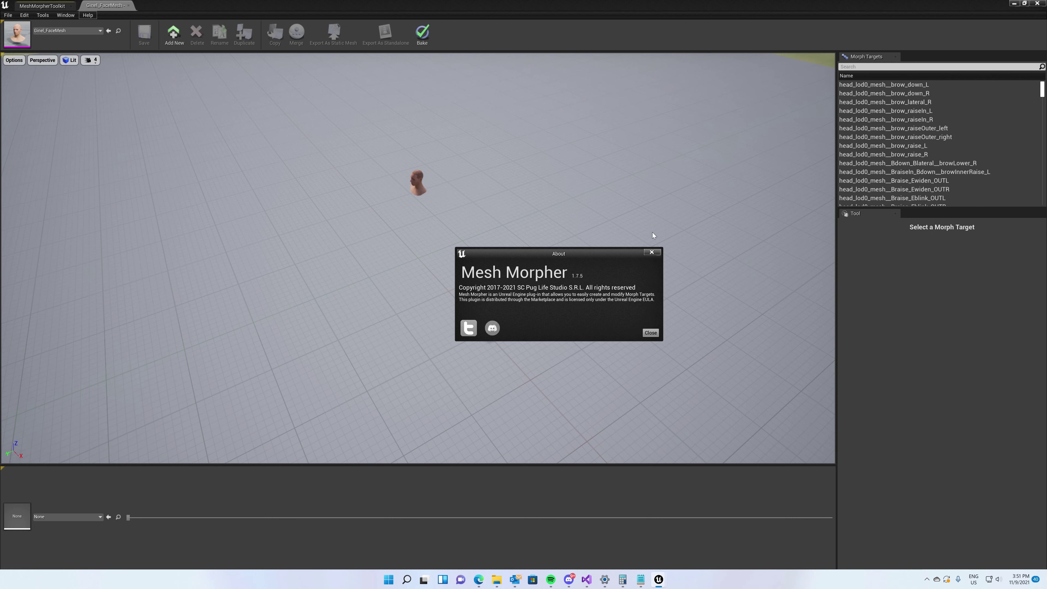
left_click(651, 252)
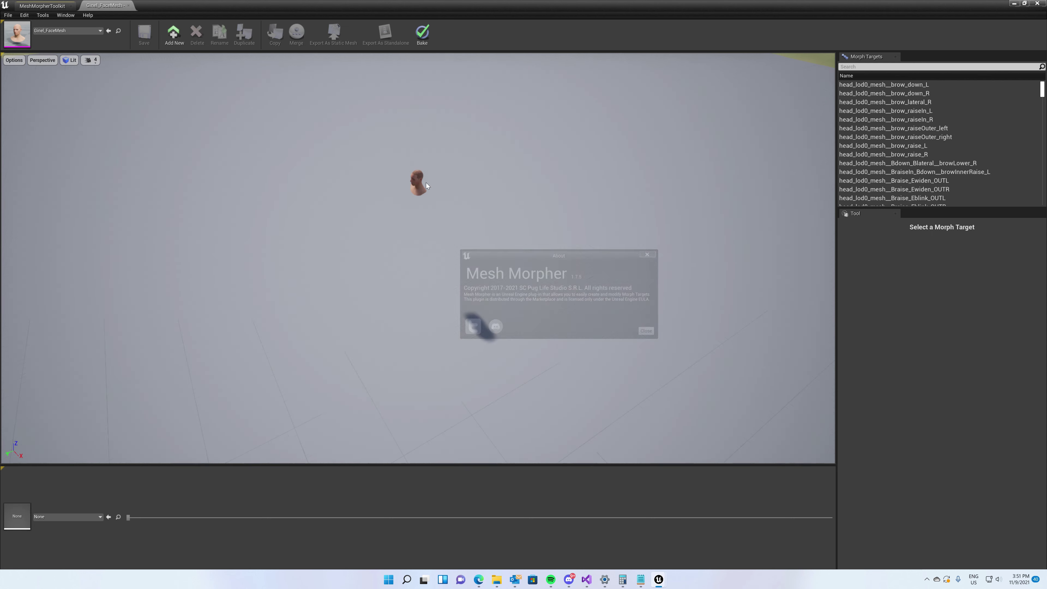
- Export the skeletal mesh as a water-tight OBJ named Ginel_FaceMesh into the MeshMorpherTutorial427 folder
left_click(42, 15)
mouse_move(95, 92)
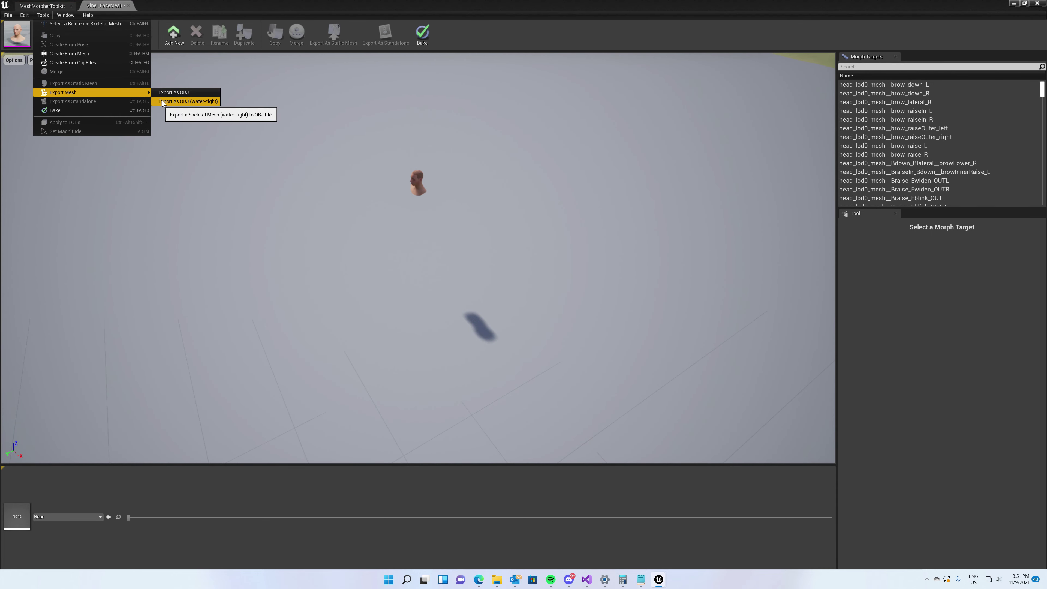
left_click(191, 103)
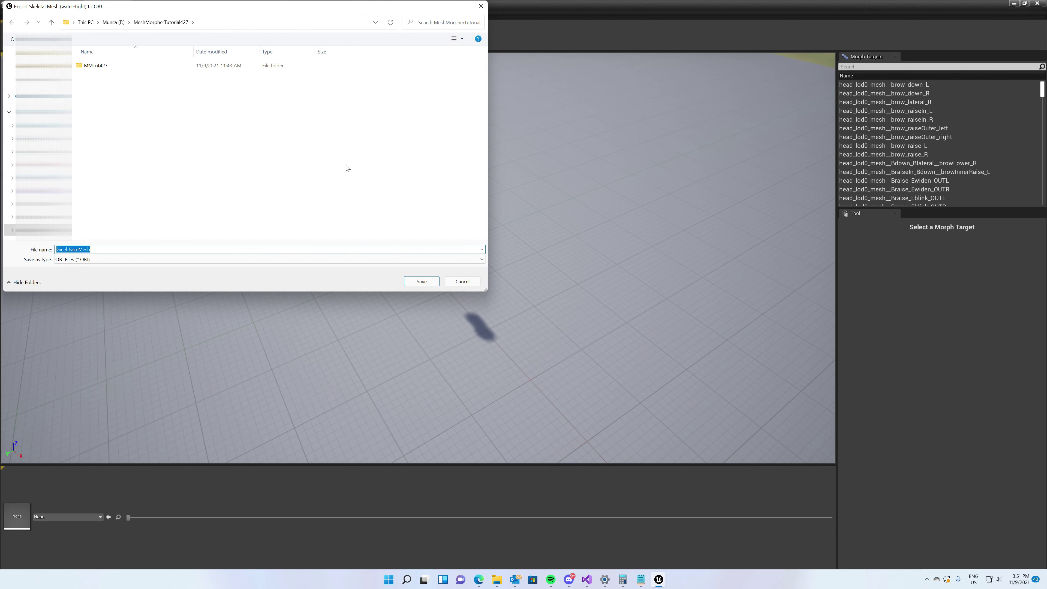
left_click(421, 282)
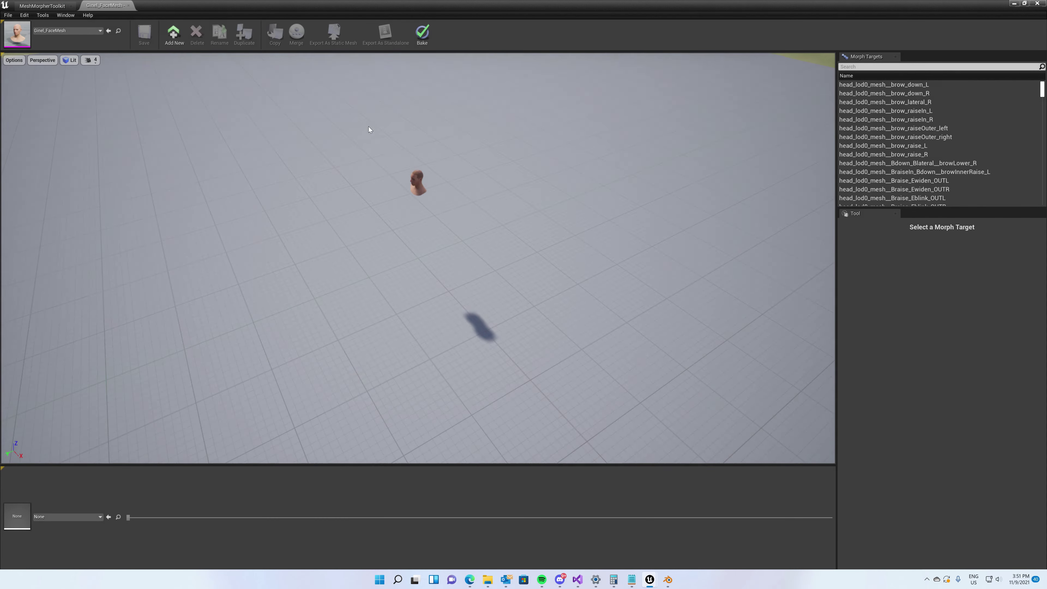
right_click_drag(368, 126, 364, 126)
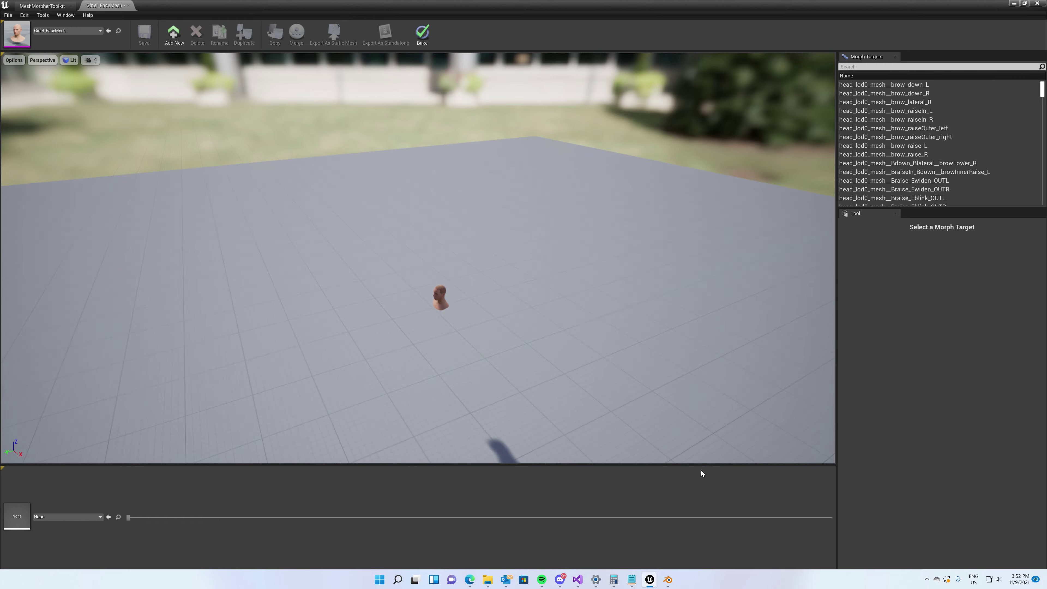
- Switch to Blender and delete the default camera, cube and light from the scene
left_click(668, 579)
left_click(580, 260)
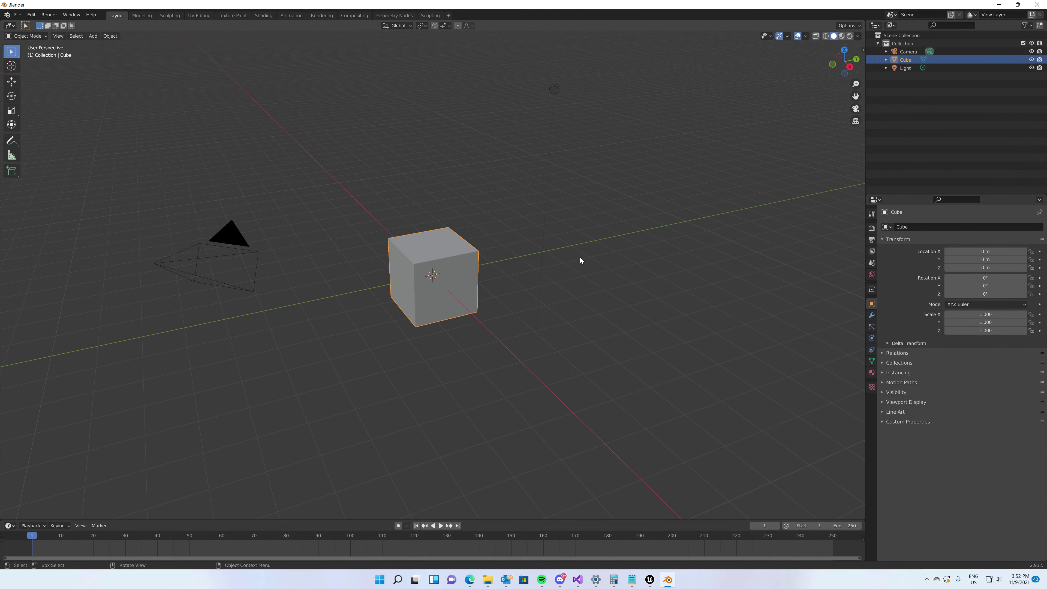
left_click(908, 51)
key("Delete")
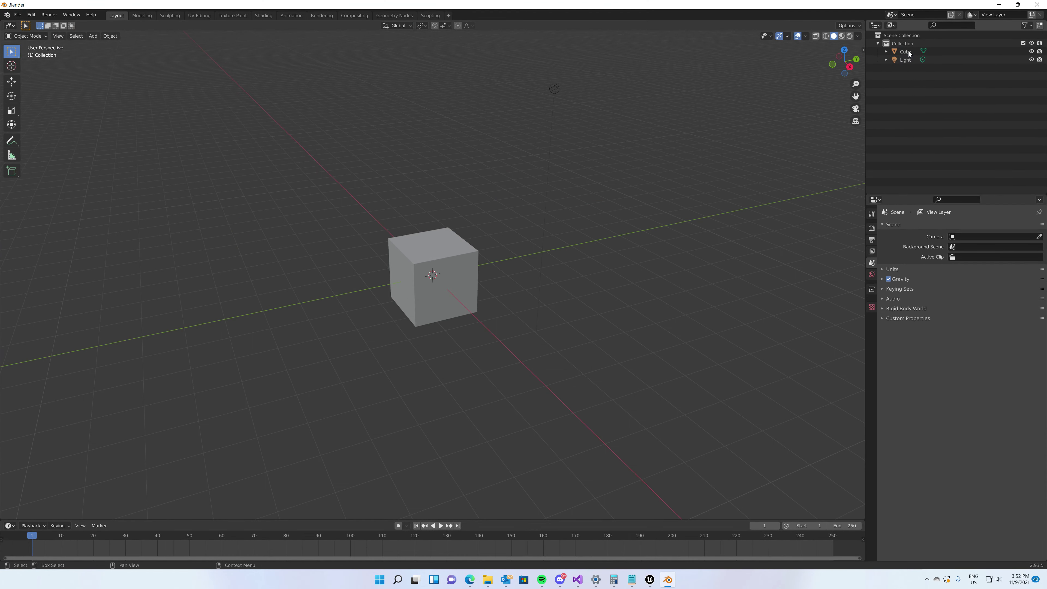
left_click(908, 51)
key("Delete")
left_click(908, 51)
key("Delete")
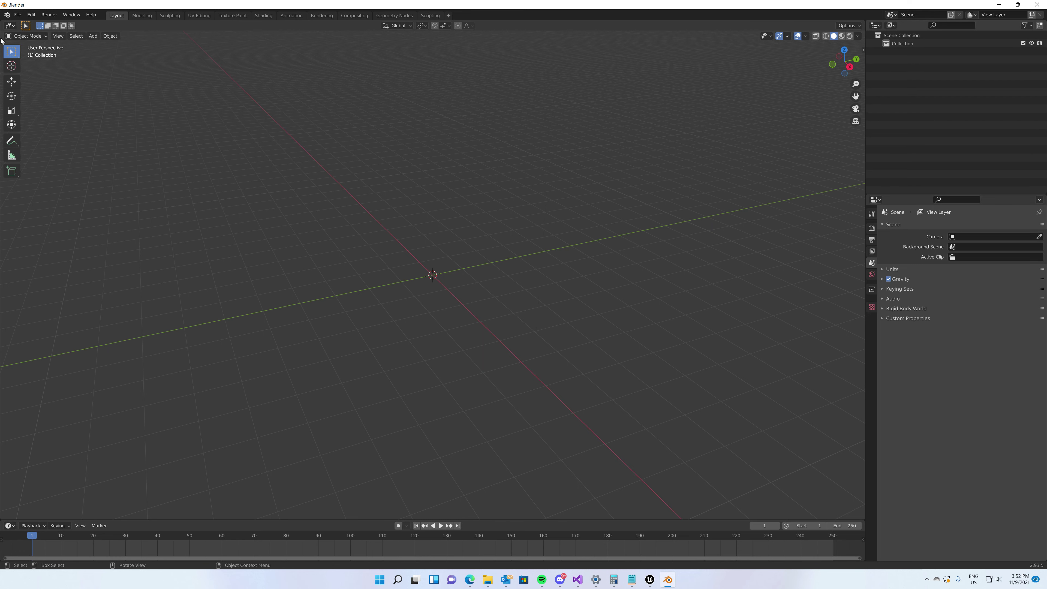
- Import Ginel_FaceMesh.OBJ as a Wavefront file with -X Forward and Y Up
left_click(18, 15)
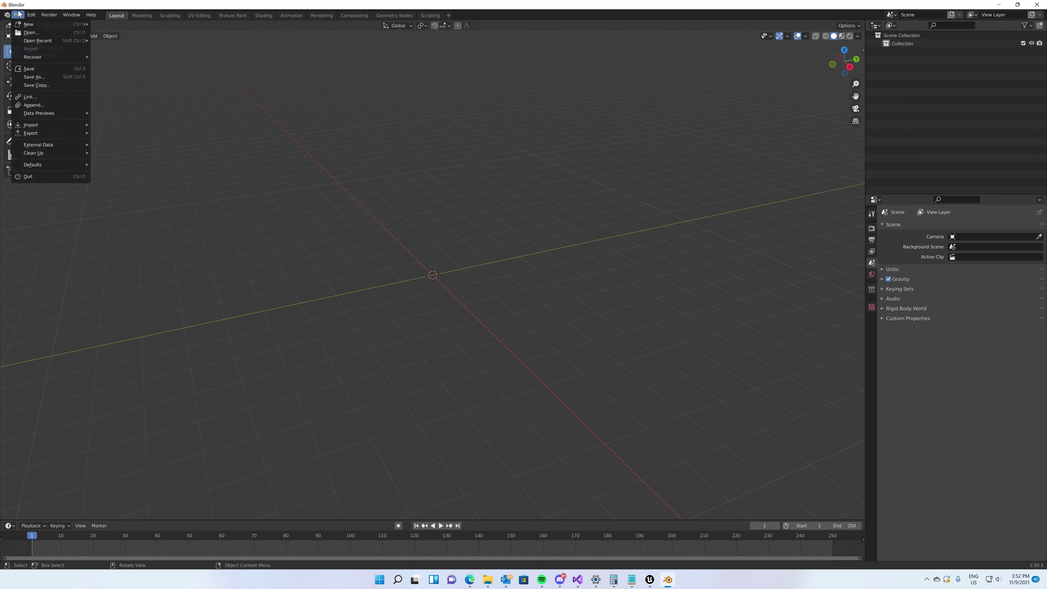
mouse_move(42, 124)
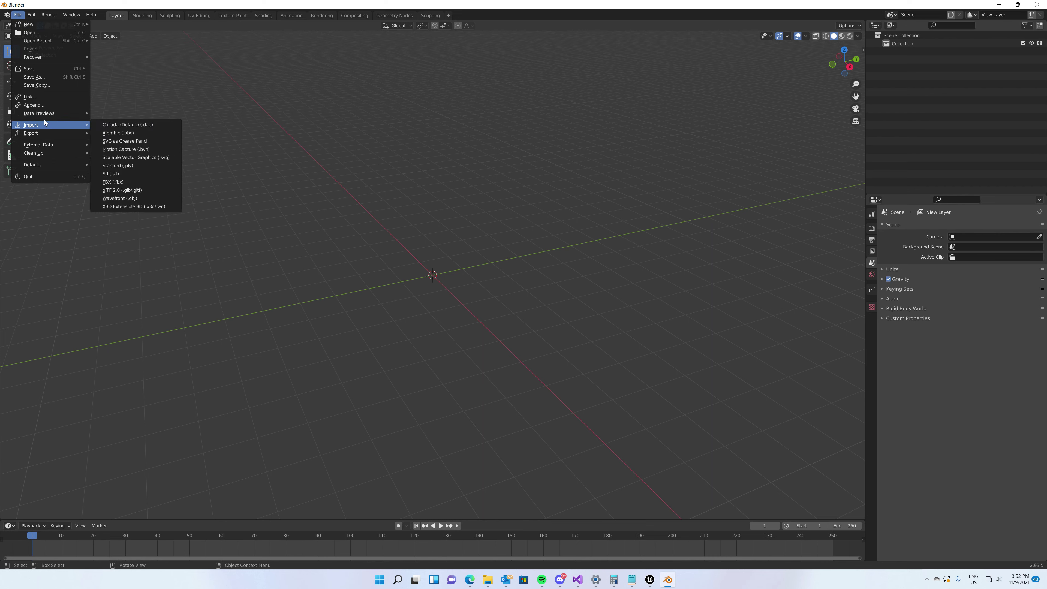
left_click(126, 199)
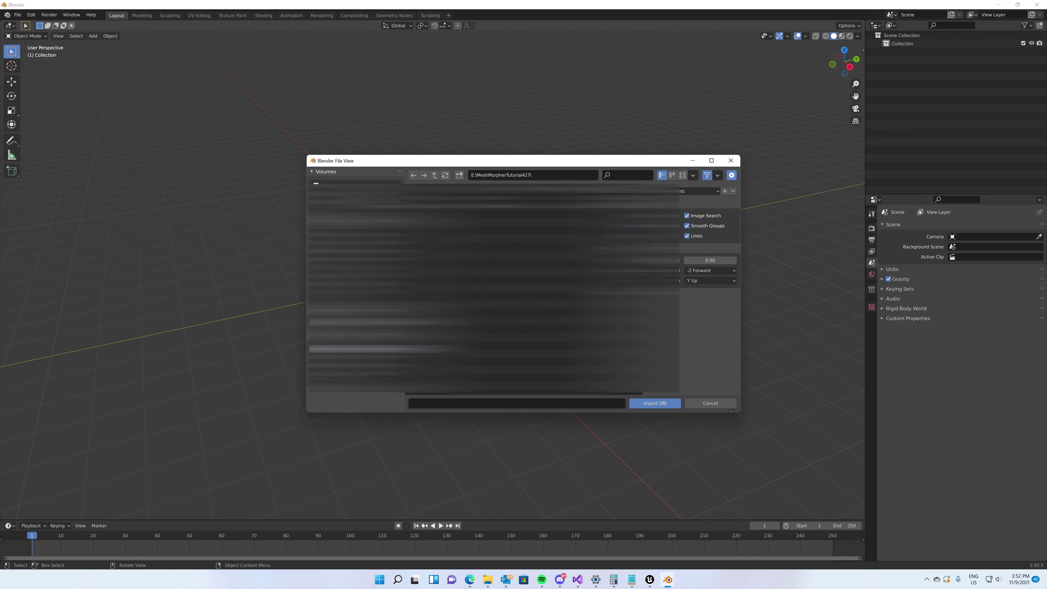
left_click(439, 206)
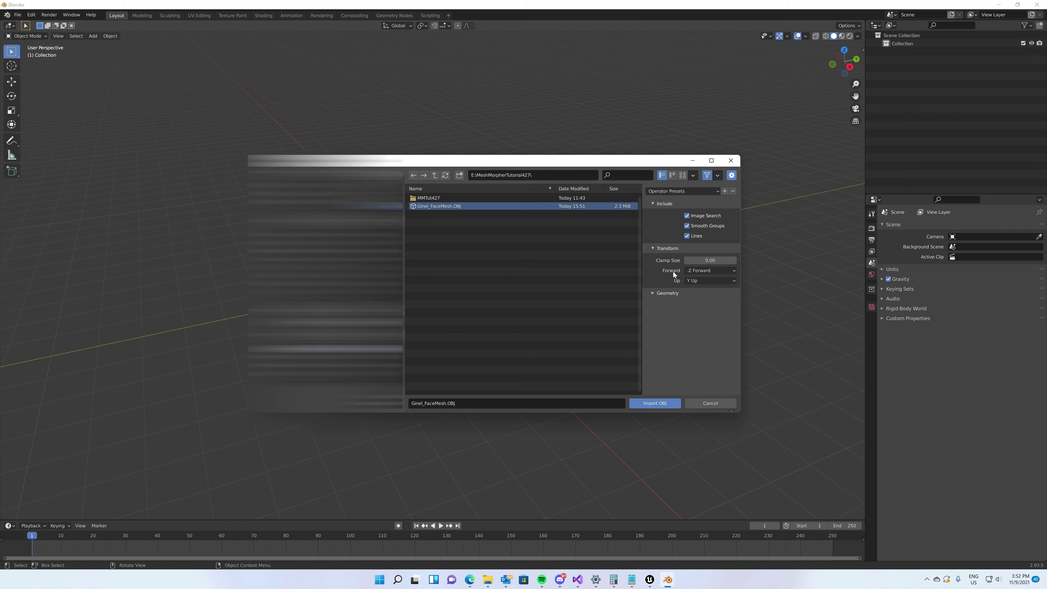
left_click(690, 270)
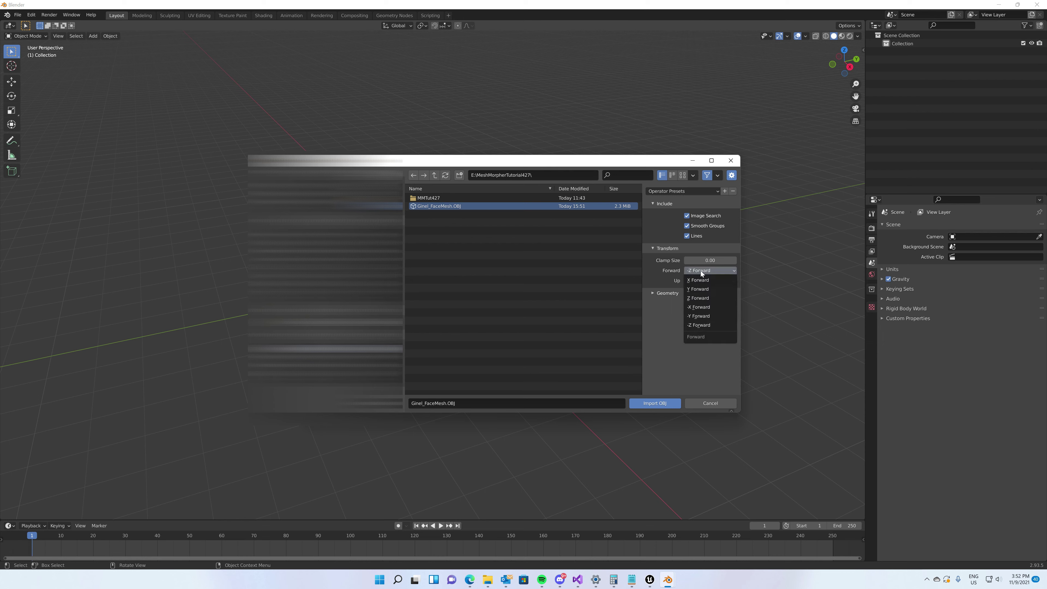
left_click(704, 307)
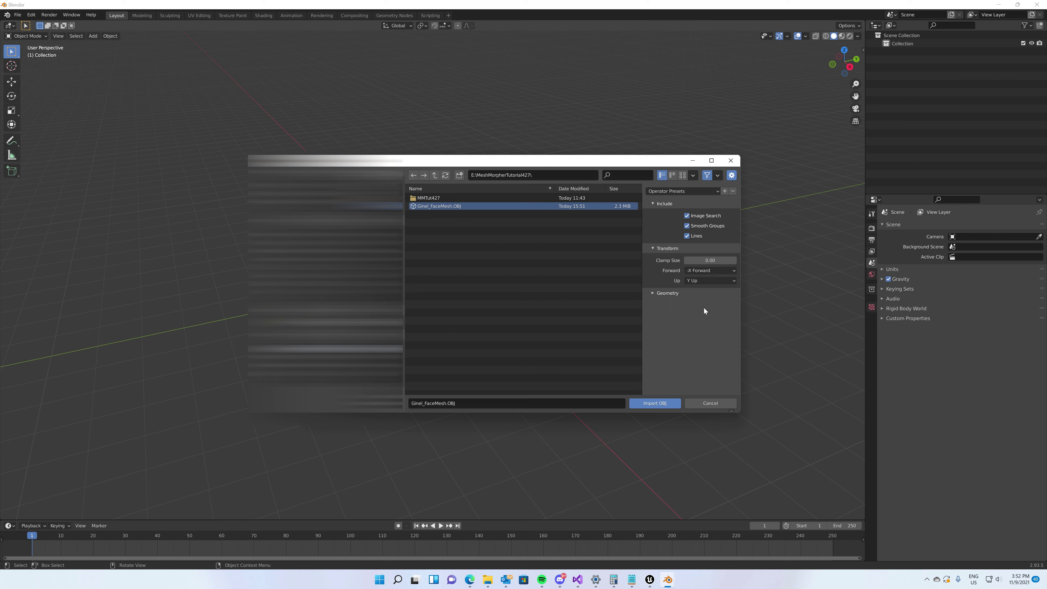
left_click(711, 284)
left_click(708, 281)
left_click(708, 281)
left_click(547, 362)
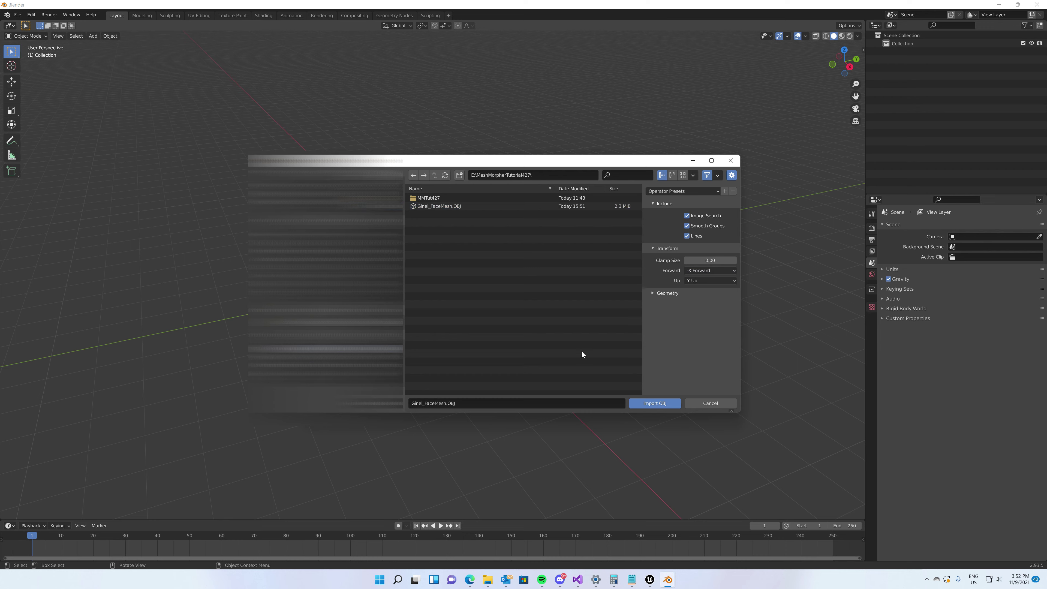
left_click(655, 403)
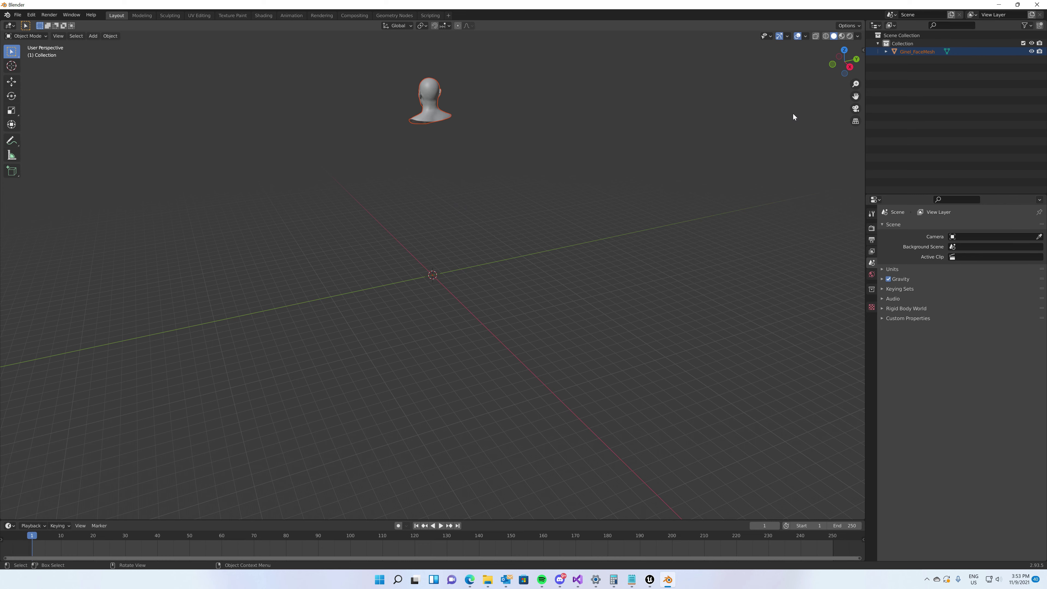
- Export the head as a Wavefront file named original.obj with -X Forward and Z Up
mouse_move(848, 60)
left_mouse_down()
mouse_move(826, 63)
mouse_move(848, 57)
left_mouse_up()
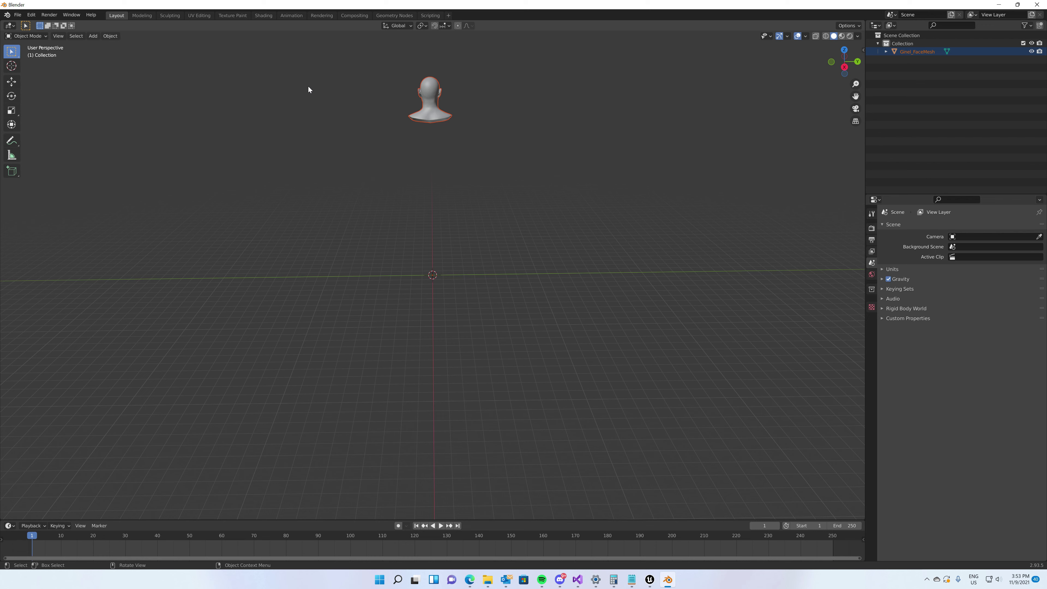
left_click(17, 14)
mouse_move(46, 135)
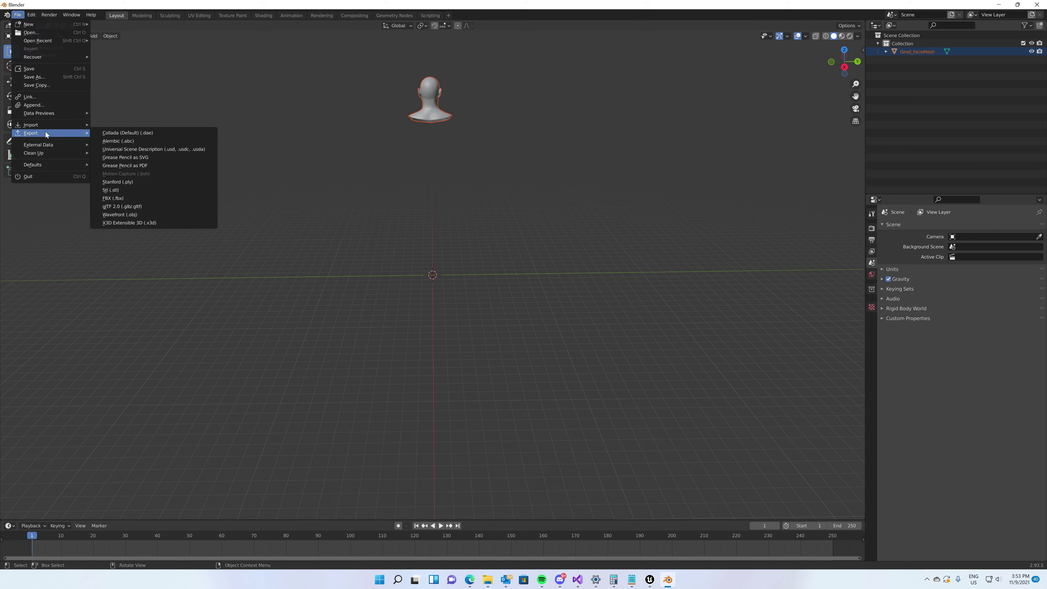
left_click(144, 215)
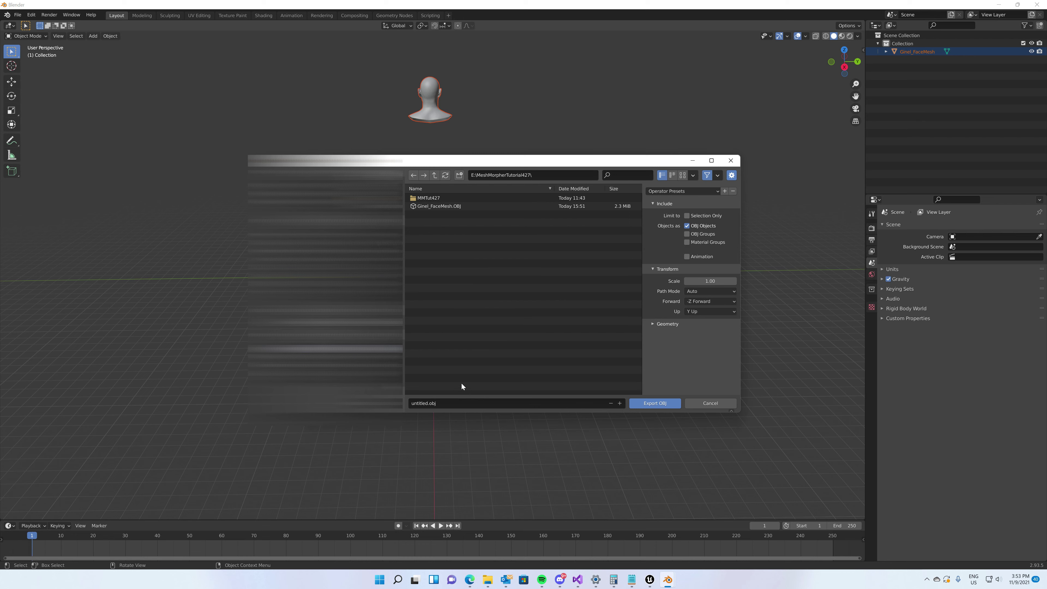
key("shift+Home")
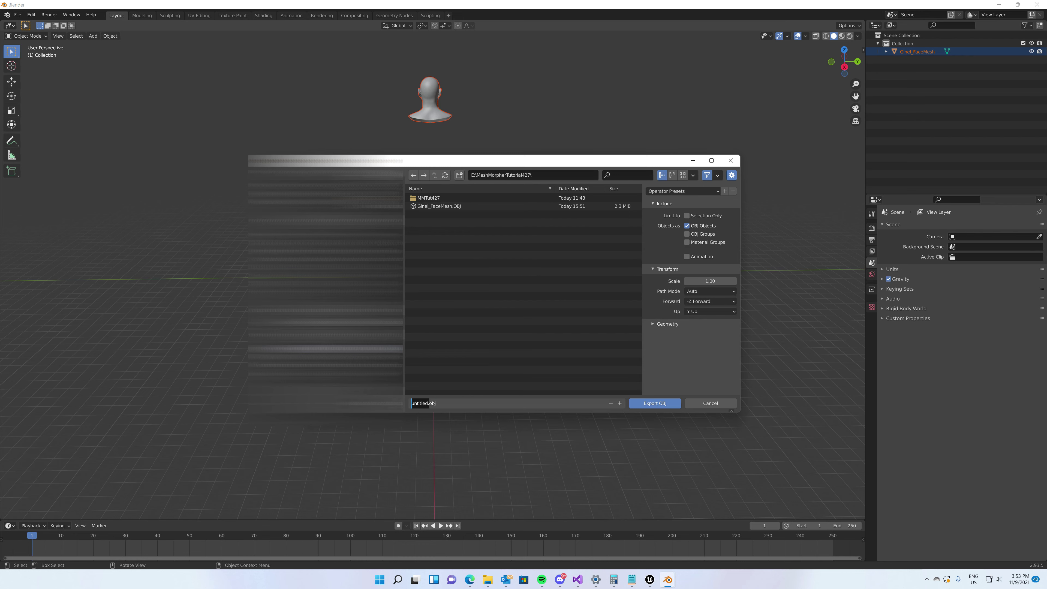
type("original")
left_click(734, 302)
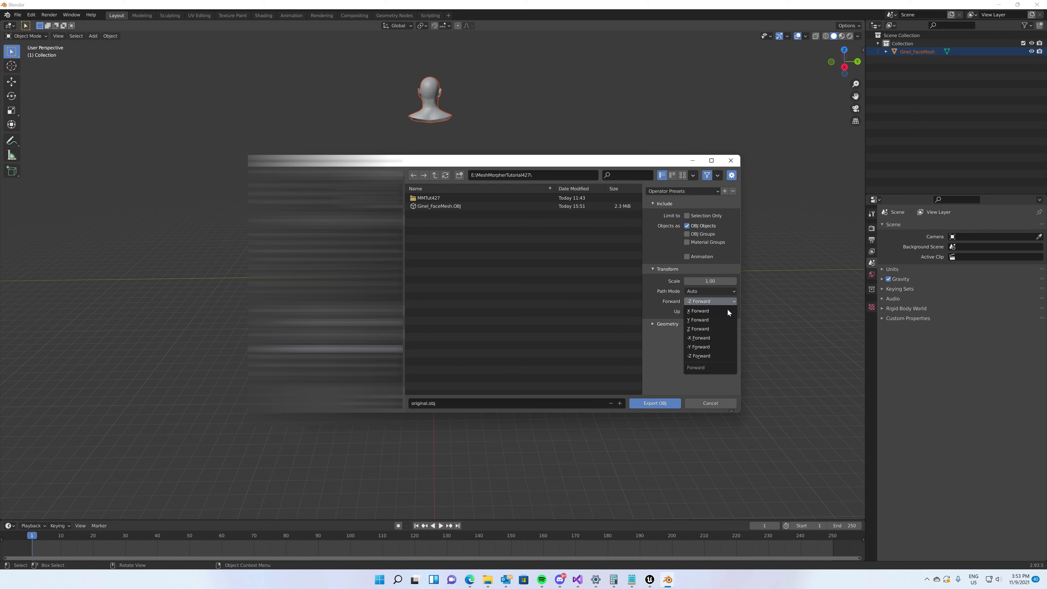
left_click(704, 337)
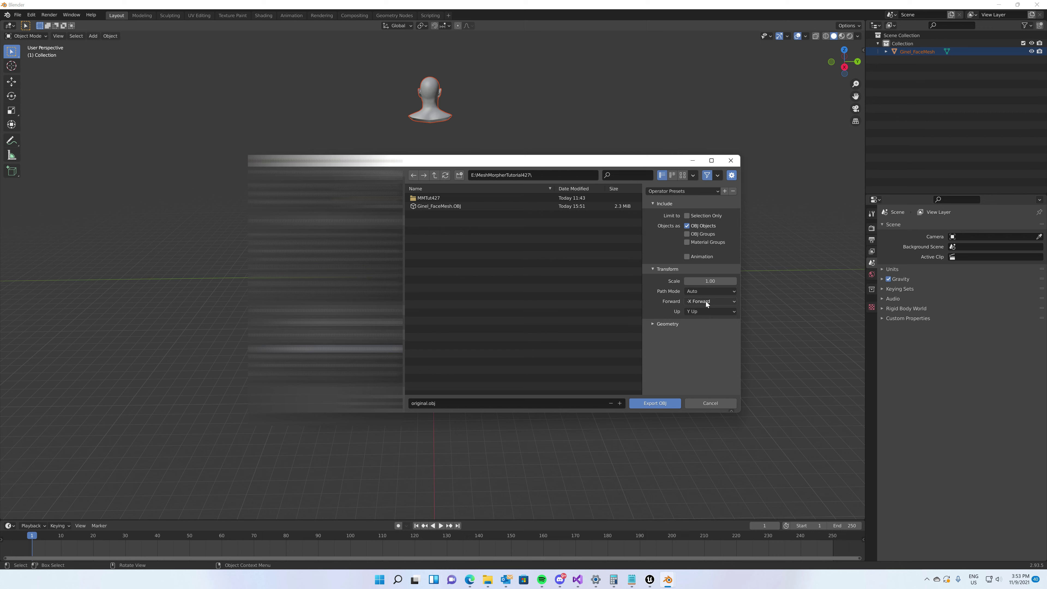
left_click(696, 312)
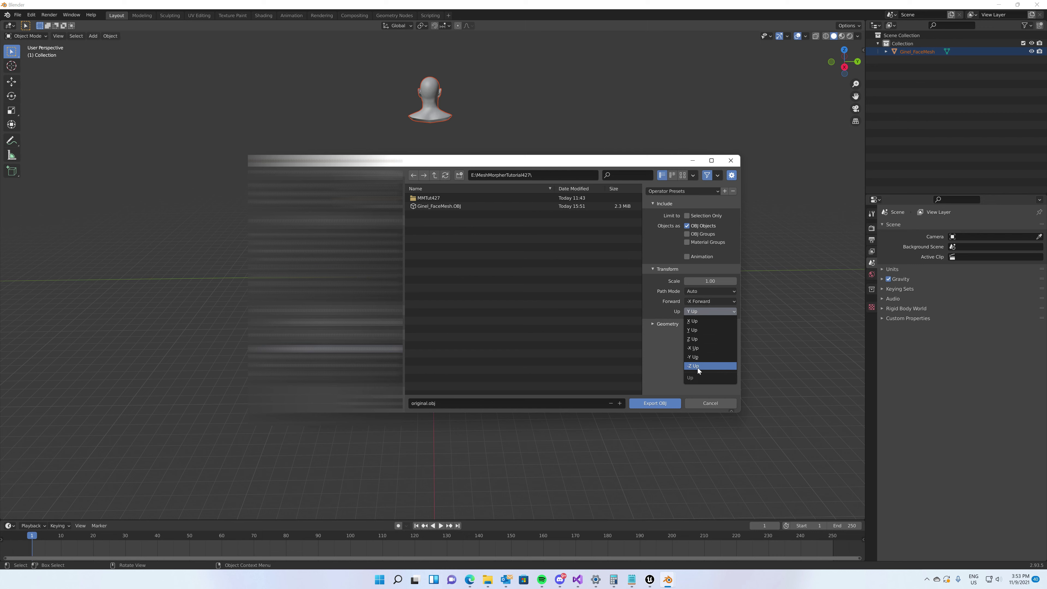
left_click(695, 339)
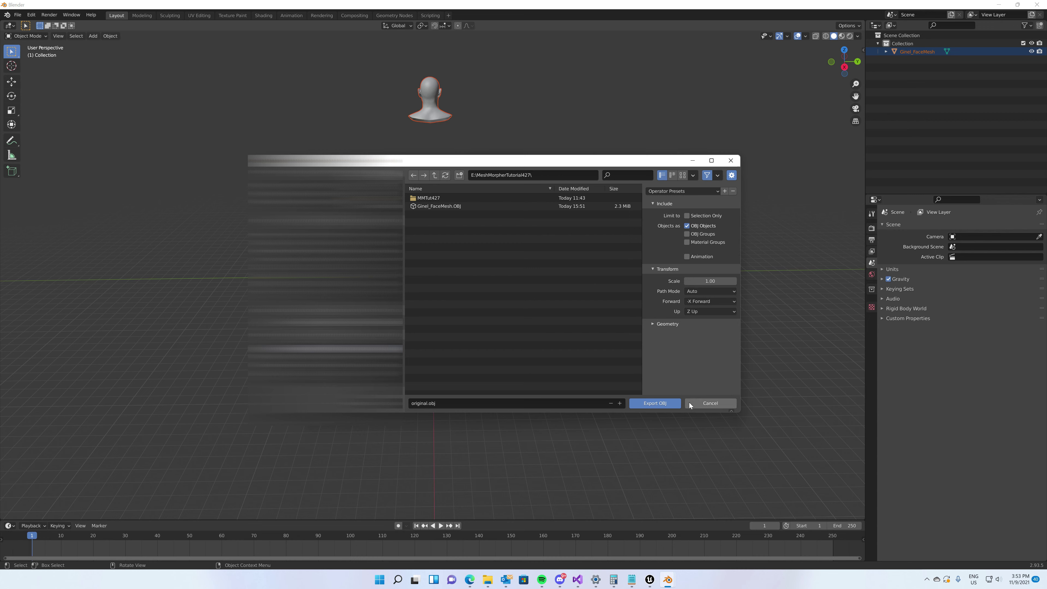
left_click(647, 406)
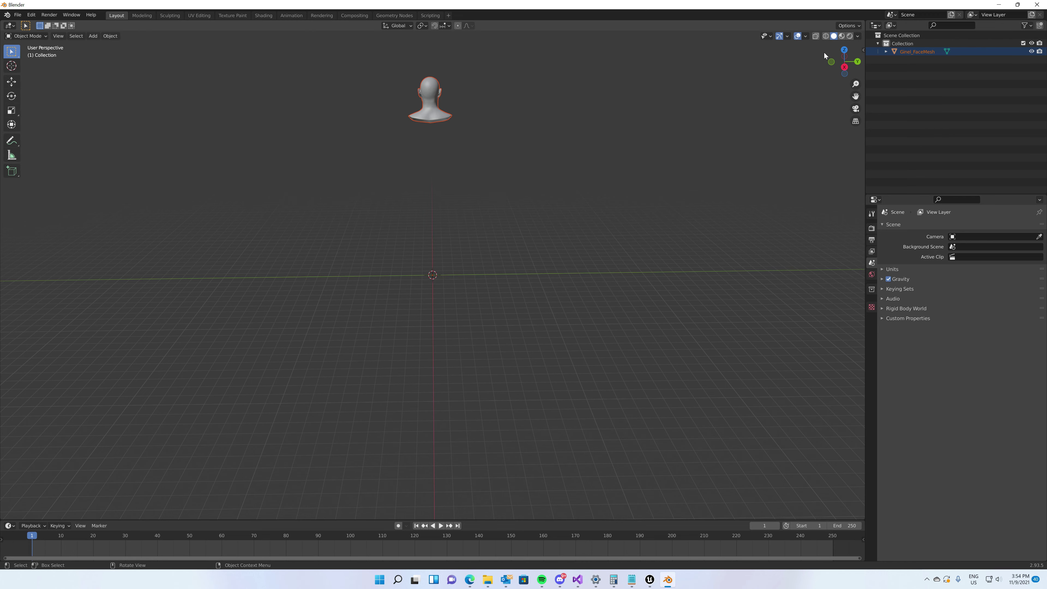
- Select the head mesh with its face towards the view and switch it to Sculpt Mode
mouse_move(841, 61)
left_mouse_down()
mouse_move(810, 63)
mouse_move(845, 56)
left_mouse_up()
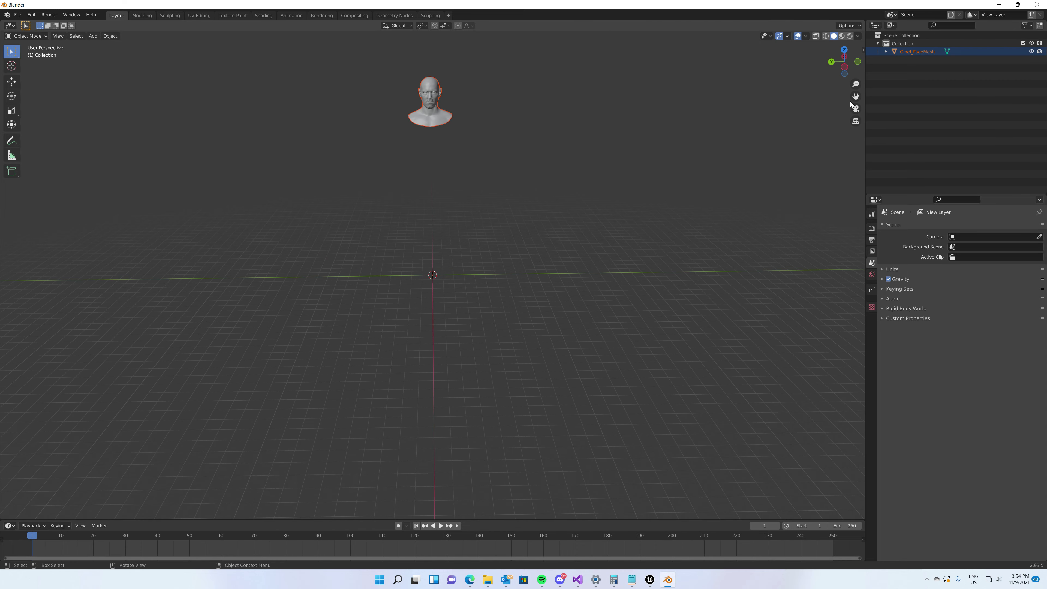
middle_click_drag(498, 147, 510, 256, "shift")
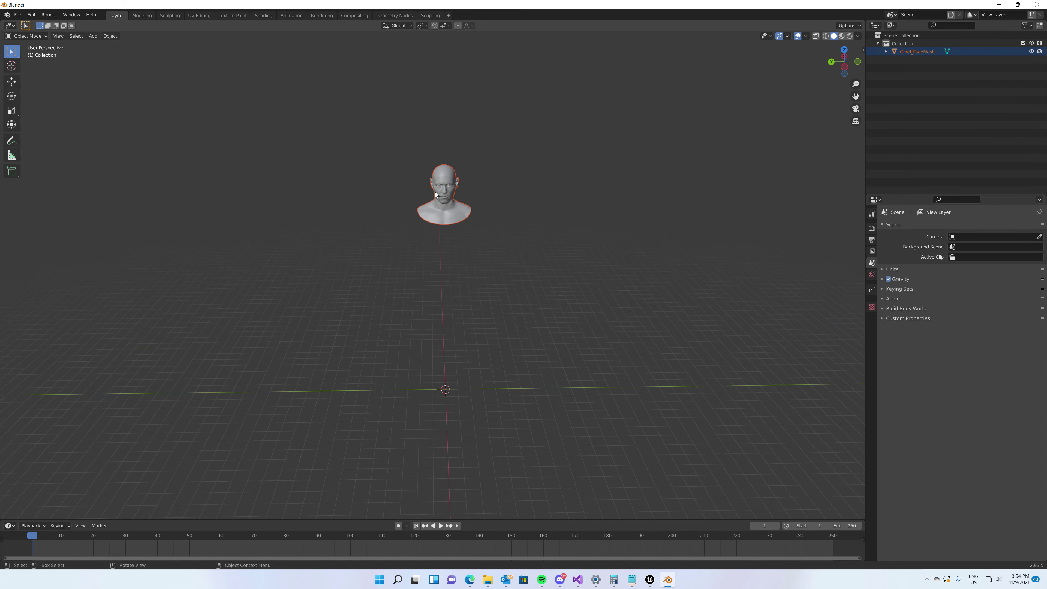
scroll(450, 165, "up", 5)
left_click_drag(856, 96, 786, 88)
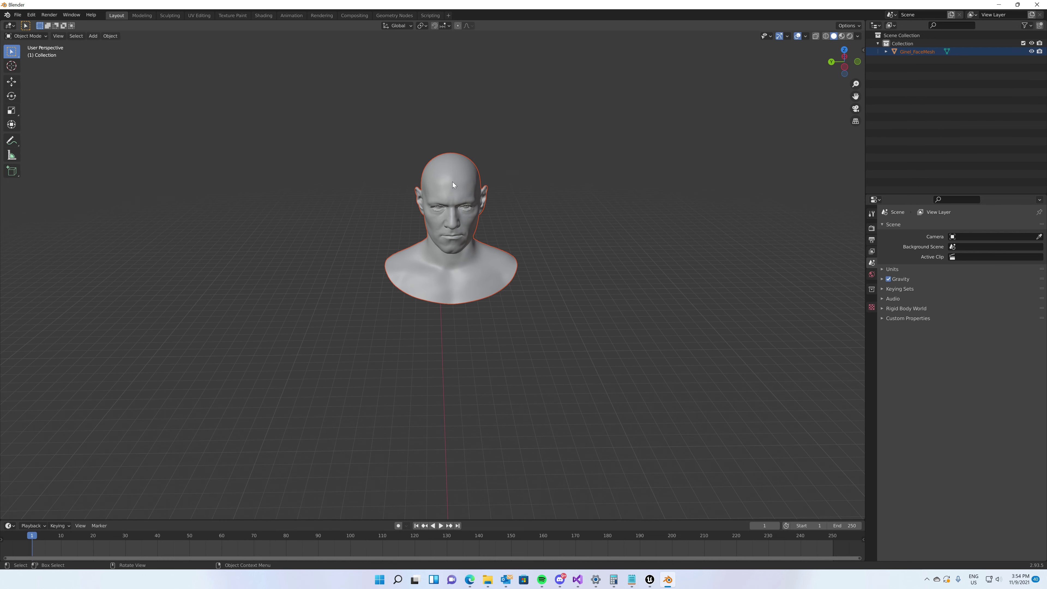
left_click(429, 178)
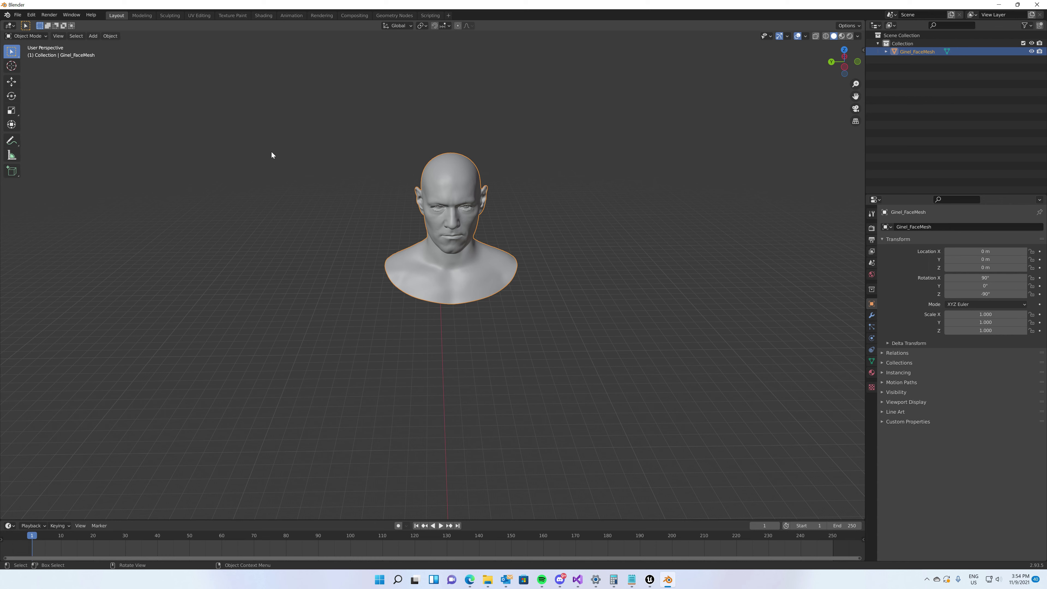
left_click(885, 52)
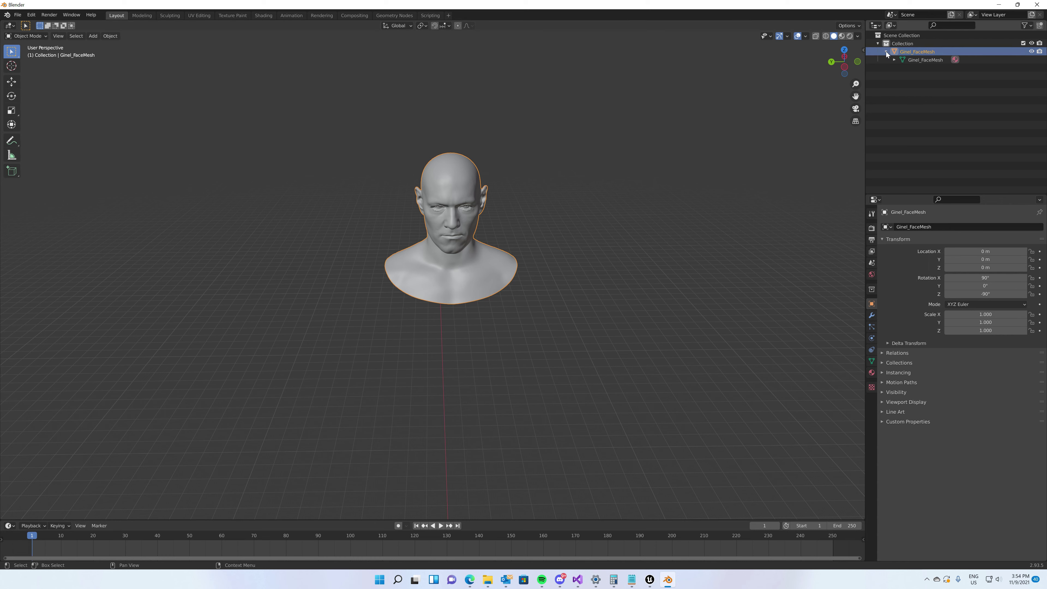
left_click(886, 51)
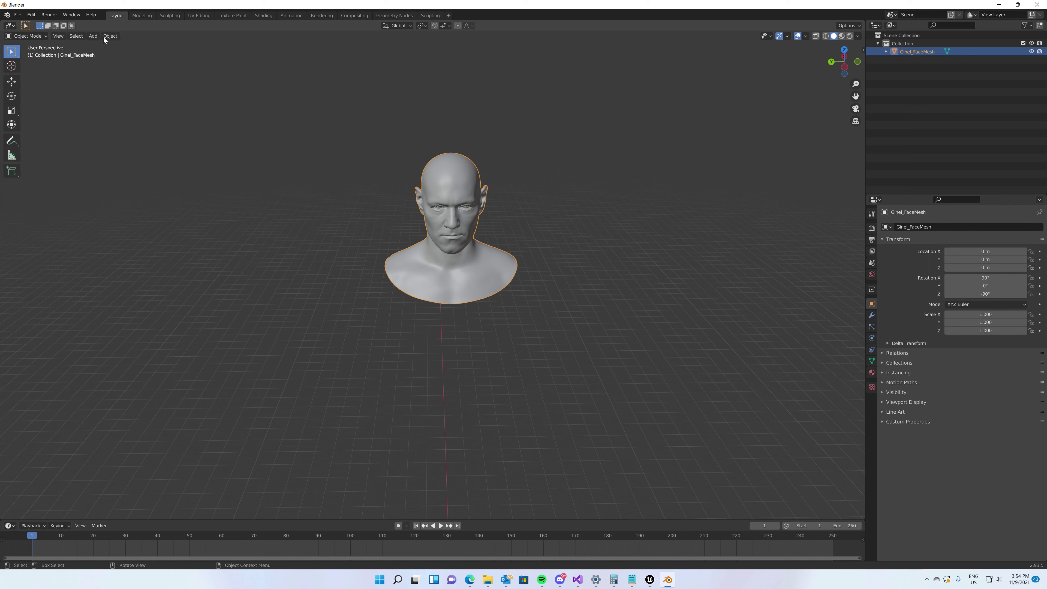
left_click(35, 36)
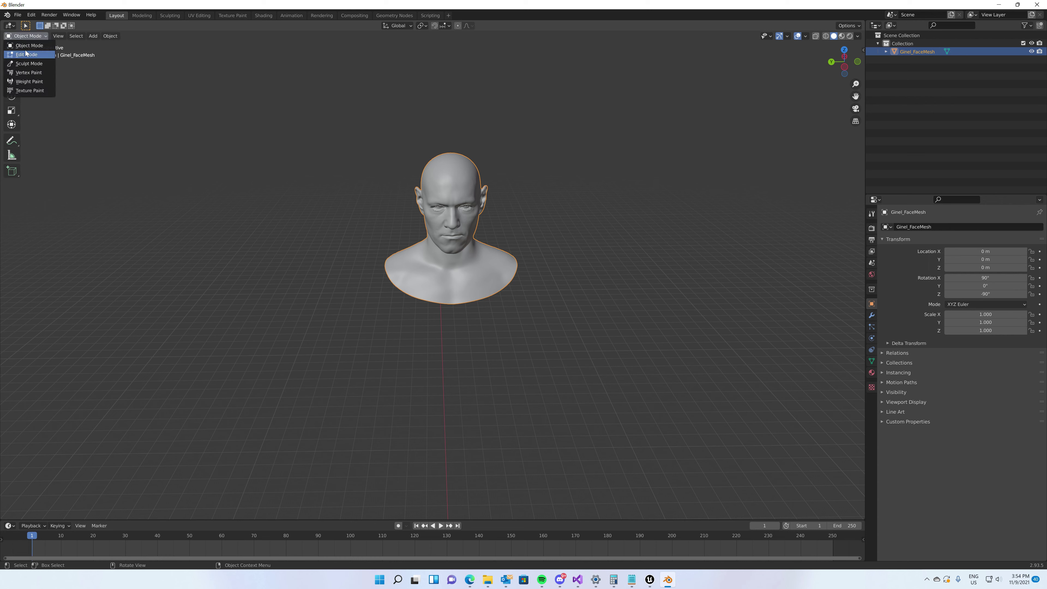
left_click(31, 63)
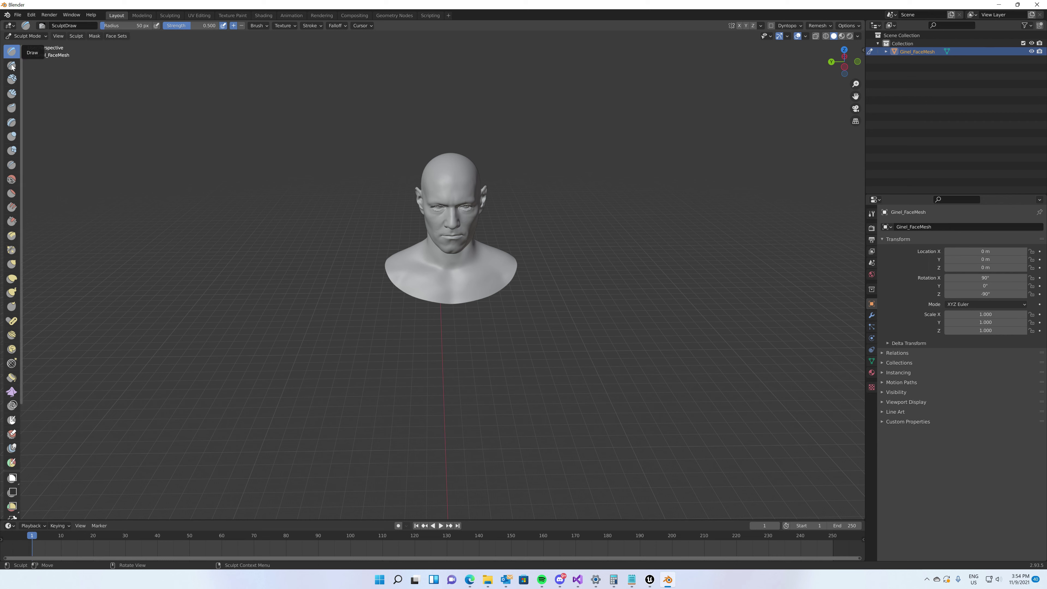
- Sculpt a horn on one side of the forehead using the Inflate/Deflate brush at 104 px radius and 0.716 strength
left_click(11, 137)
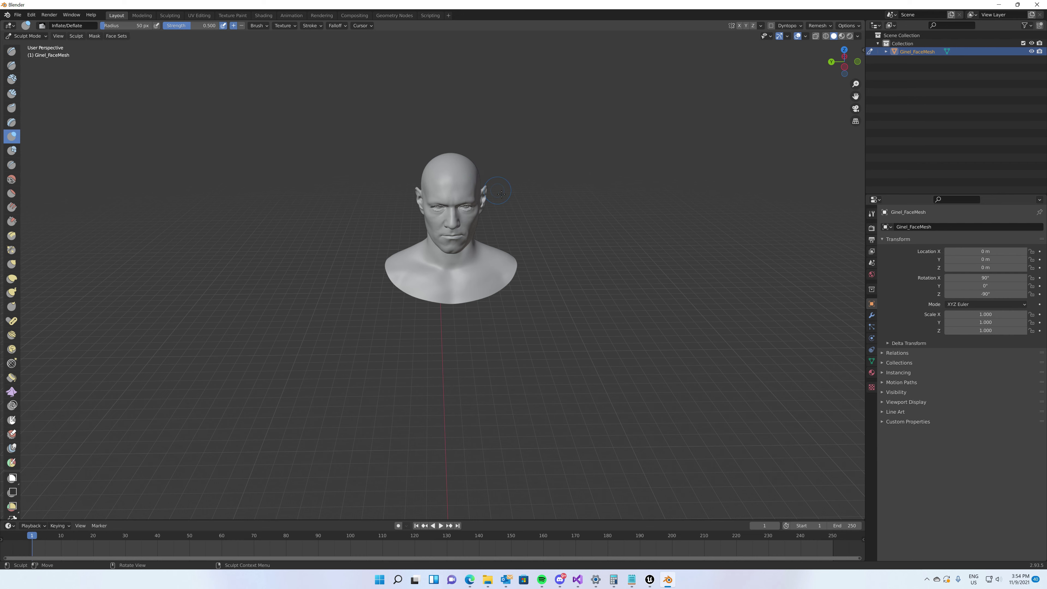
scroll(501, 193, "up", 3)
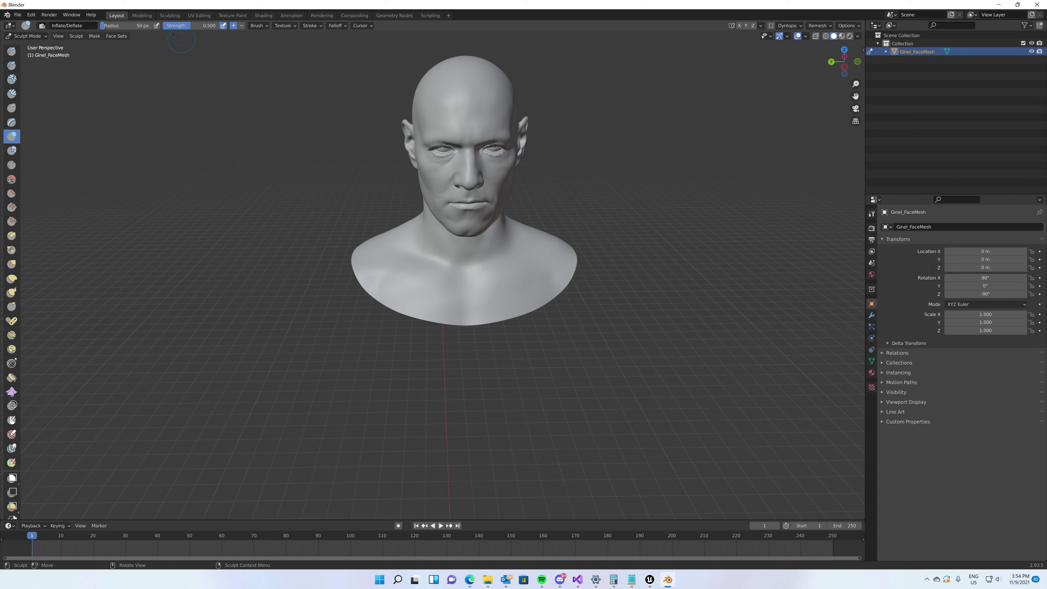
left_click(140, 27)
key("Return")
left_click_drag(106, 27, 129, 27)
left_click_drag(517, 105, 529, 100)
left_click_drag(185, 28, 198, 28)
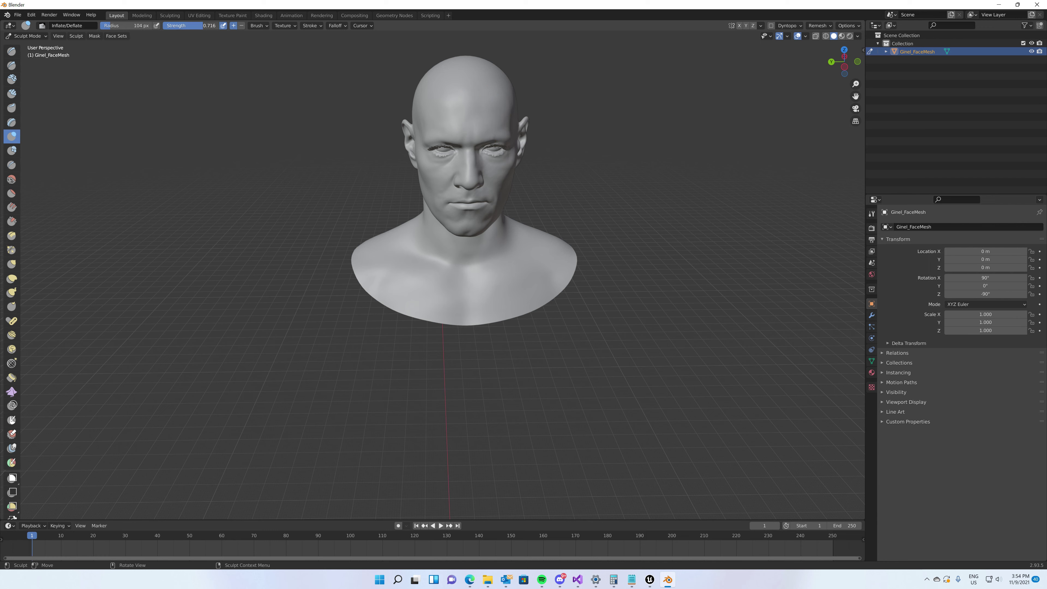
left_click(524, 104)
mouse_move(523, 104)
left_mouse_down()
mouse_move(507, 109)
mouse_move(532, 110)
left_mouse_up()
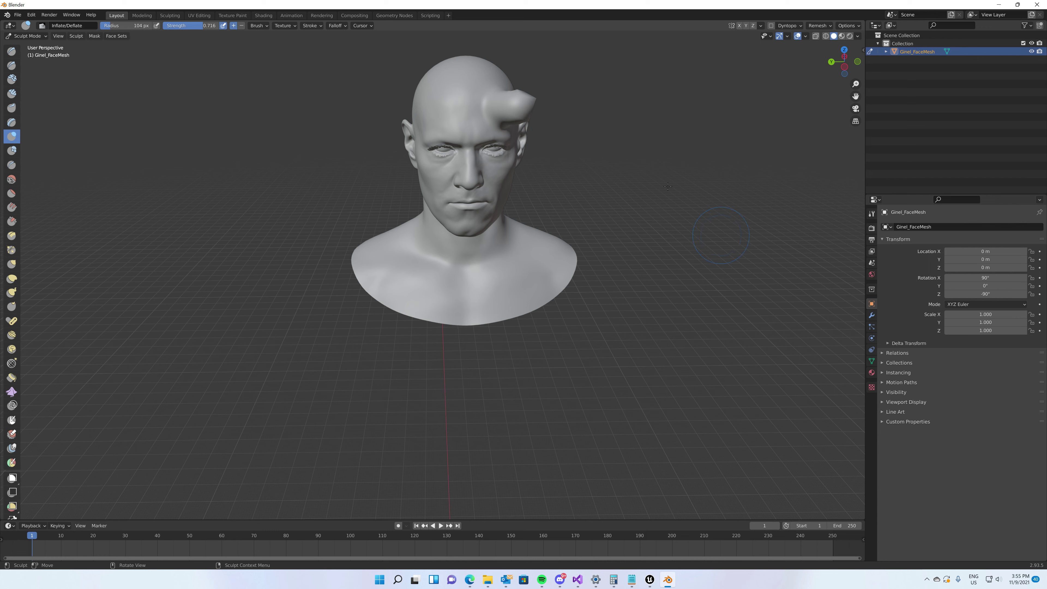
- Export the sculpted head as a Wavefront file named morphed.obj with -X Forward and Z Up
left_click(17, 14)
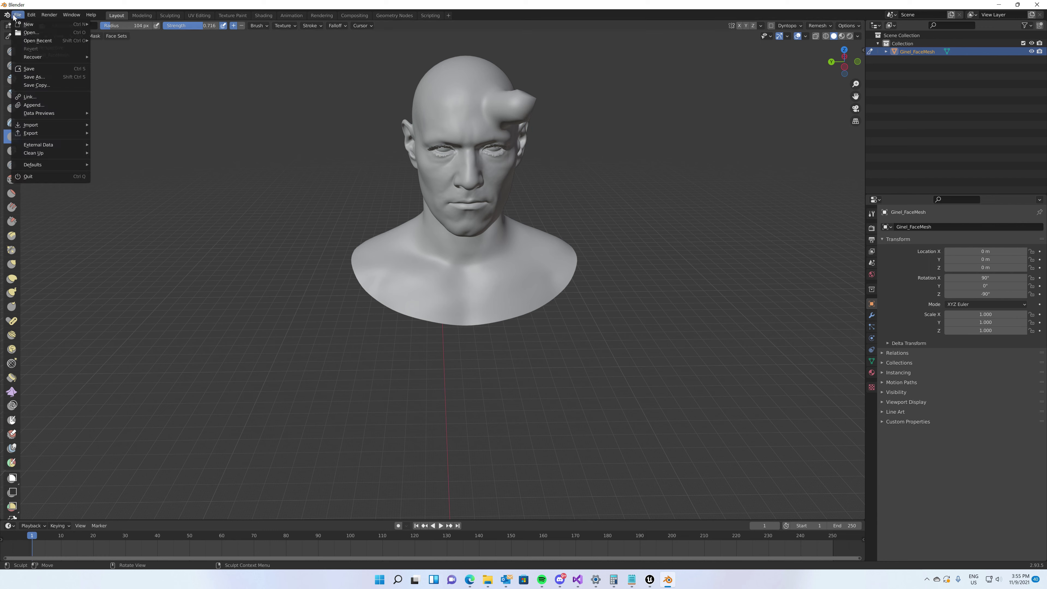
mouse_move(49, 133)
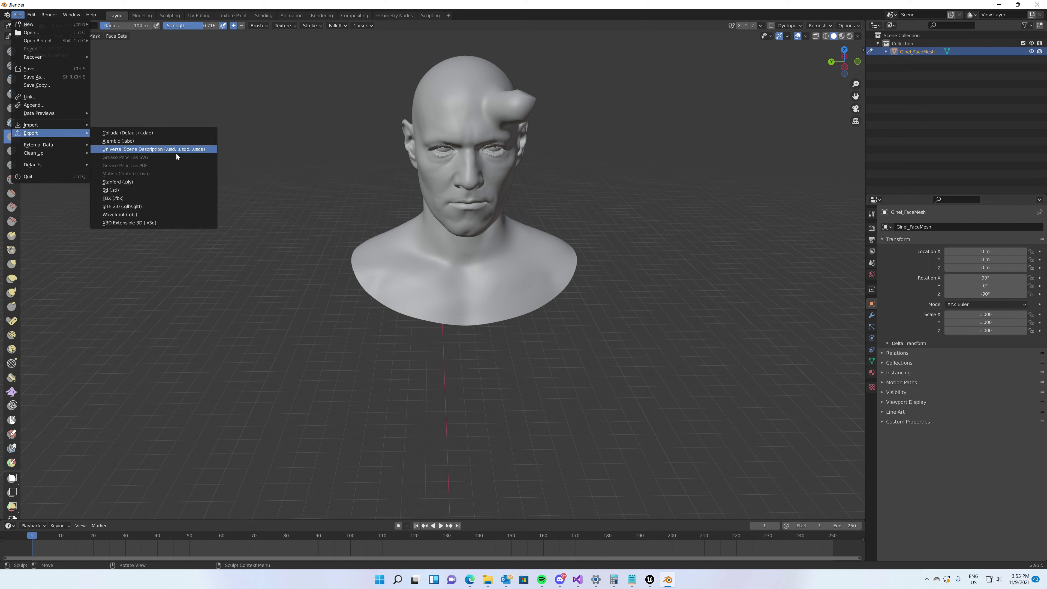
left_click(150, 214)
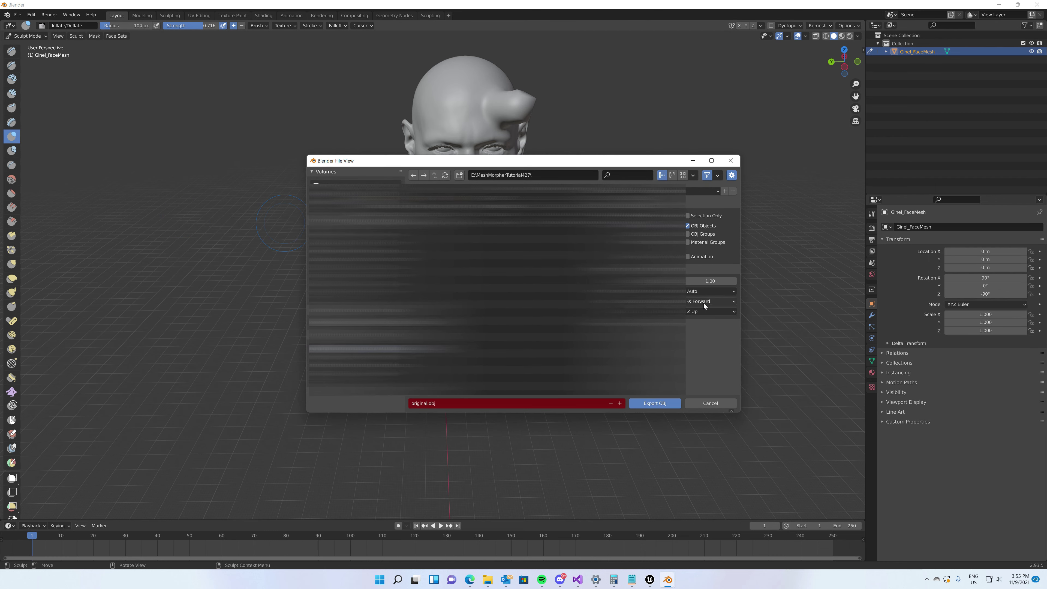
left_click(420, 405)
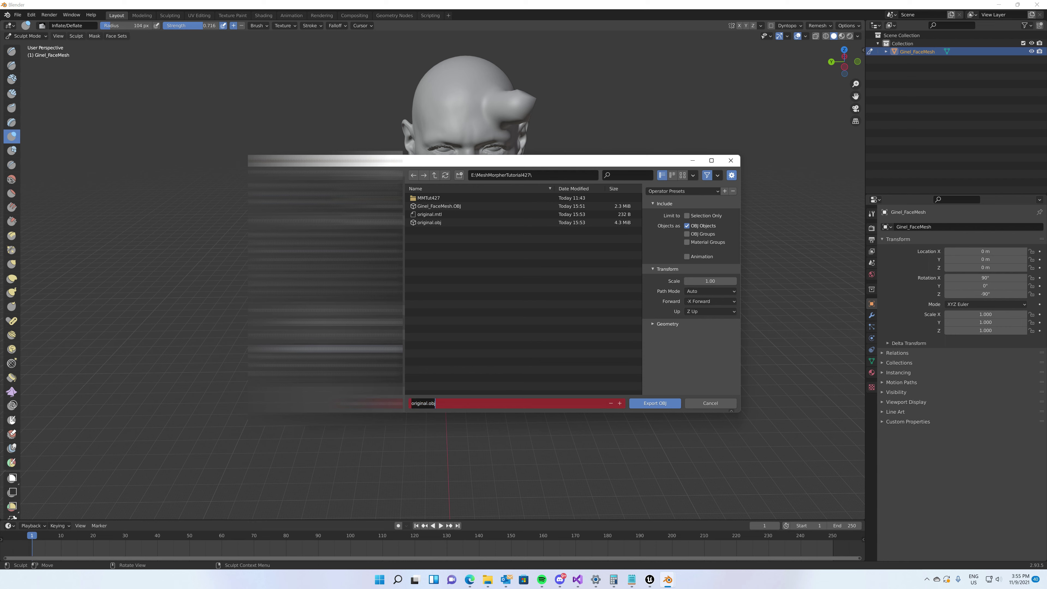
key("Right")
key("shift+Home")
type("morphed")
left_click(658, 403)
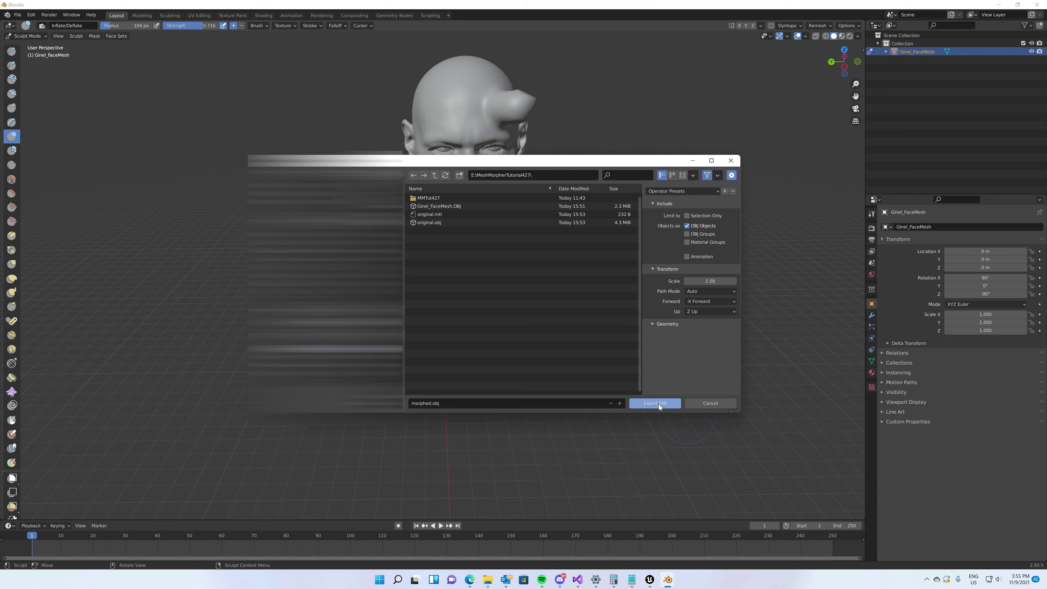
left_click(659, 404)
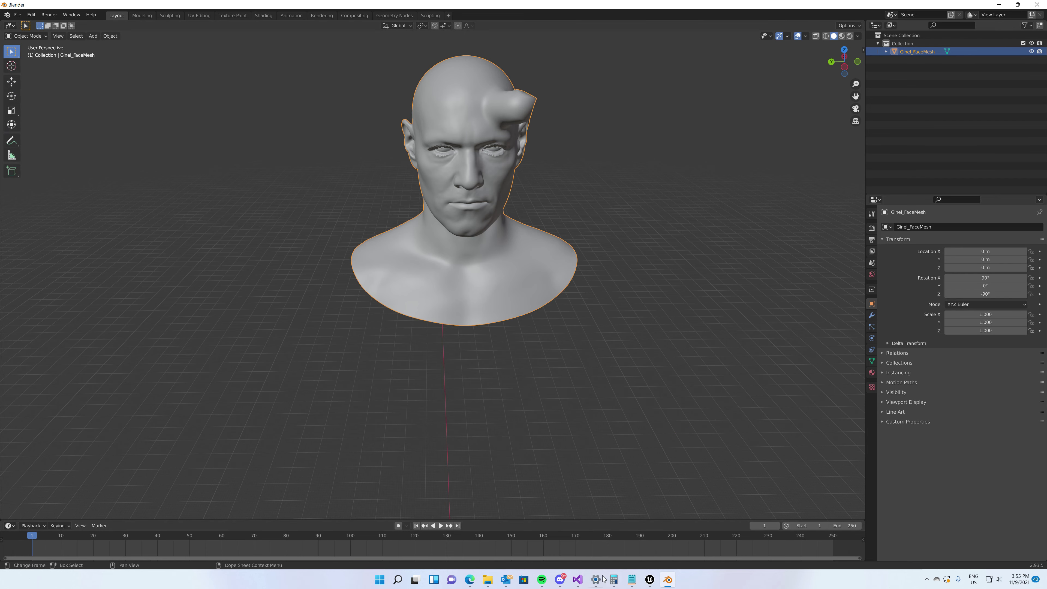
- Switch to Mesh Morpher in Unreal Engine, bring the face into view and start creating a morph target from OBJ files
mouse_move(649, 579)
left_click(680, 554)
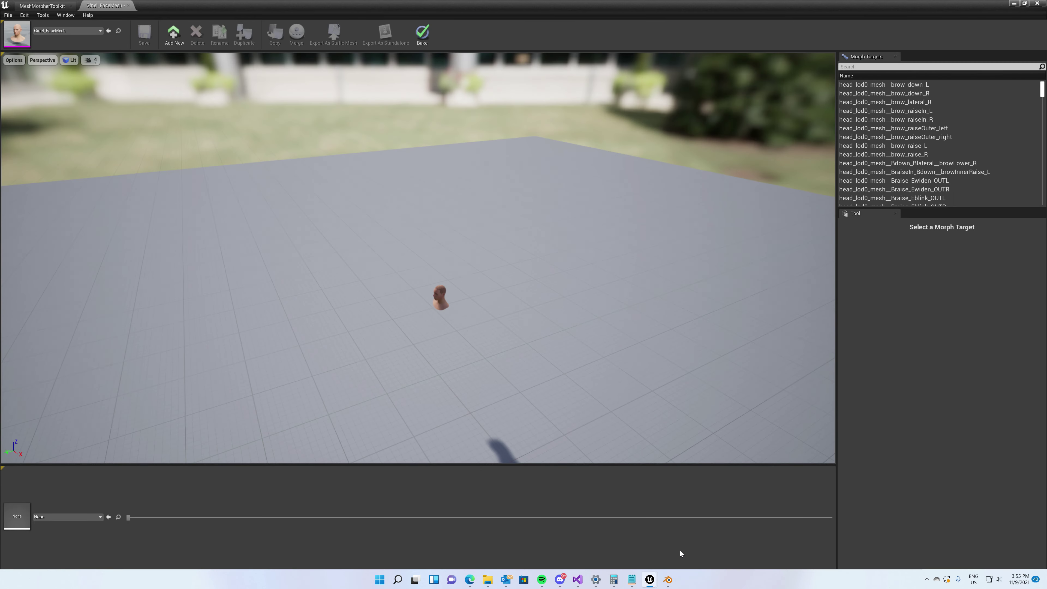
mouse_move(414, 215)
right_mouse_down()
mouse_move(414, 231)
mouse_move(413, 198)
mouse_move(414, 215)
right_mouse_up()
mouse_move(464, 265)
right_mouse_down()
mouse_move(464, 255)
mouse_move(465, 265)
right_mouse_up()
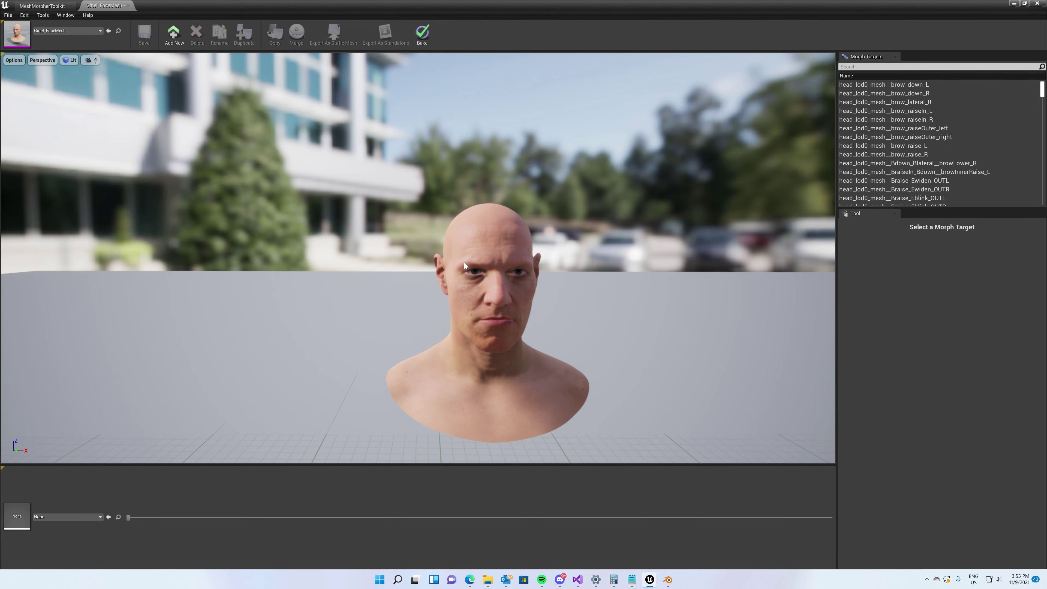
left_click(42, 14)
left_click(73, 64)
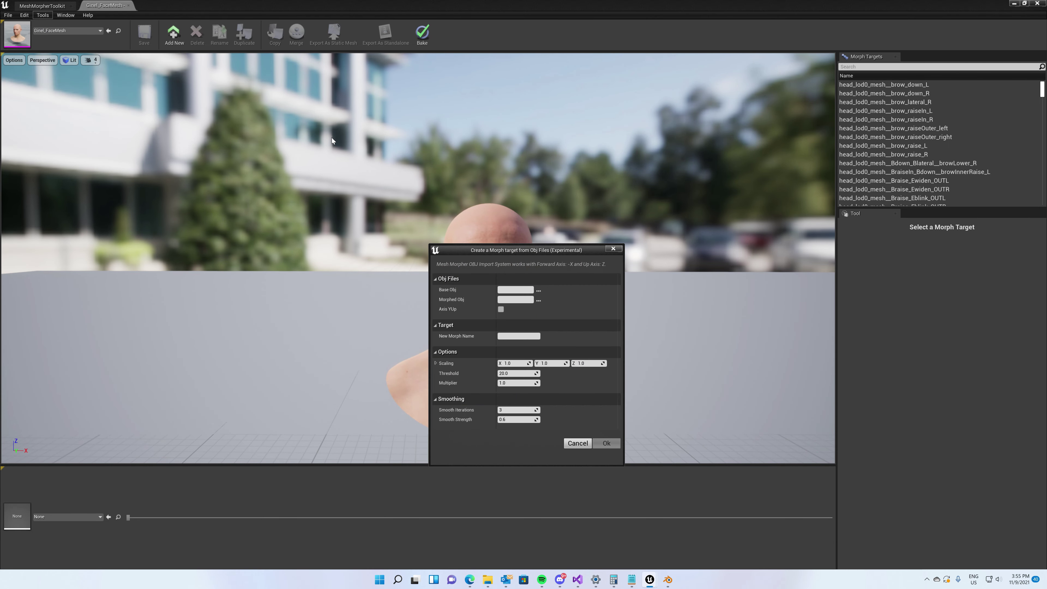
left_click_drag(530, 249, 540, 214)
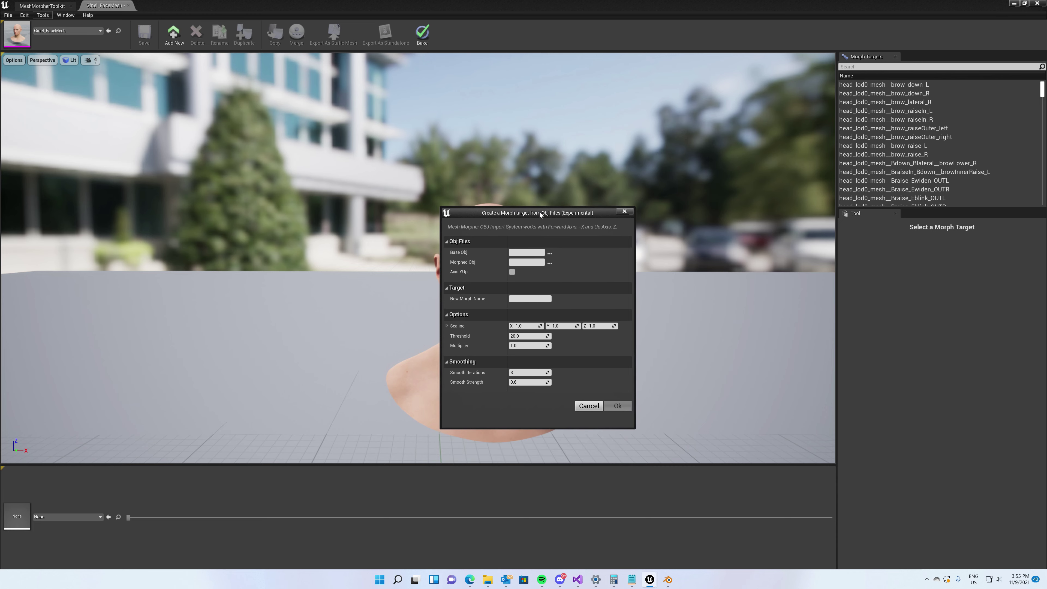
- Create a morph target named Horn with original.obj as the base and morphed.obj as the morphed mesh
left_click(550, 253)
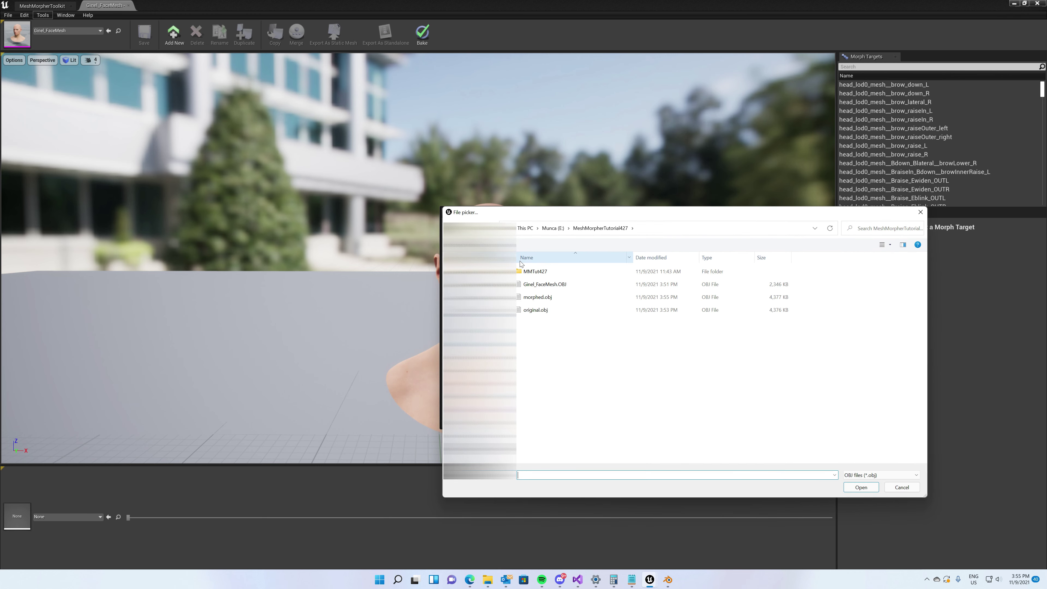
double_click(550, 311)
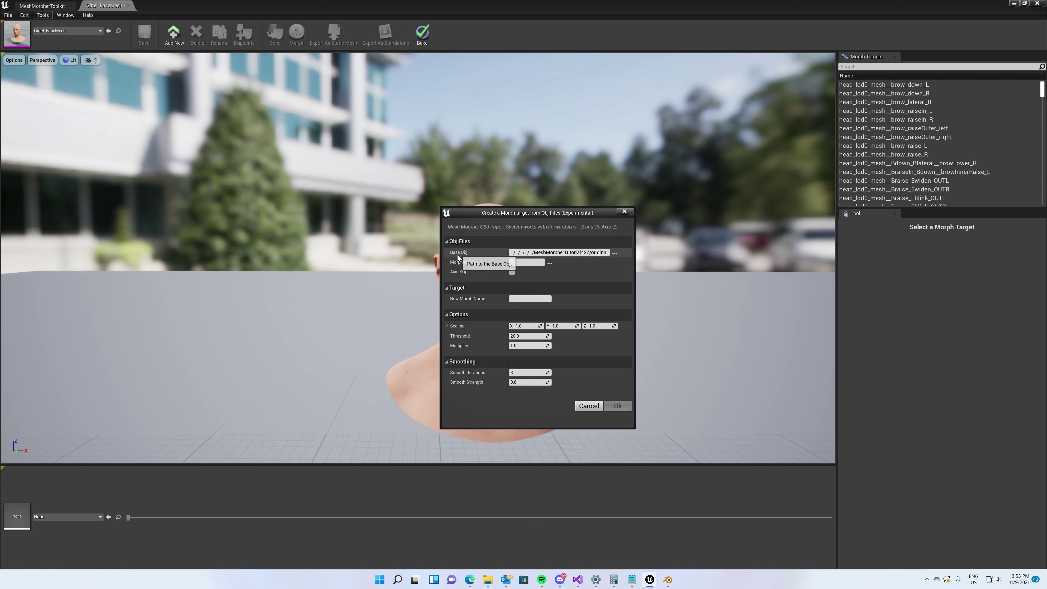
left_click(549, 263)
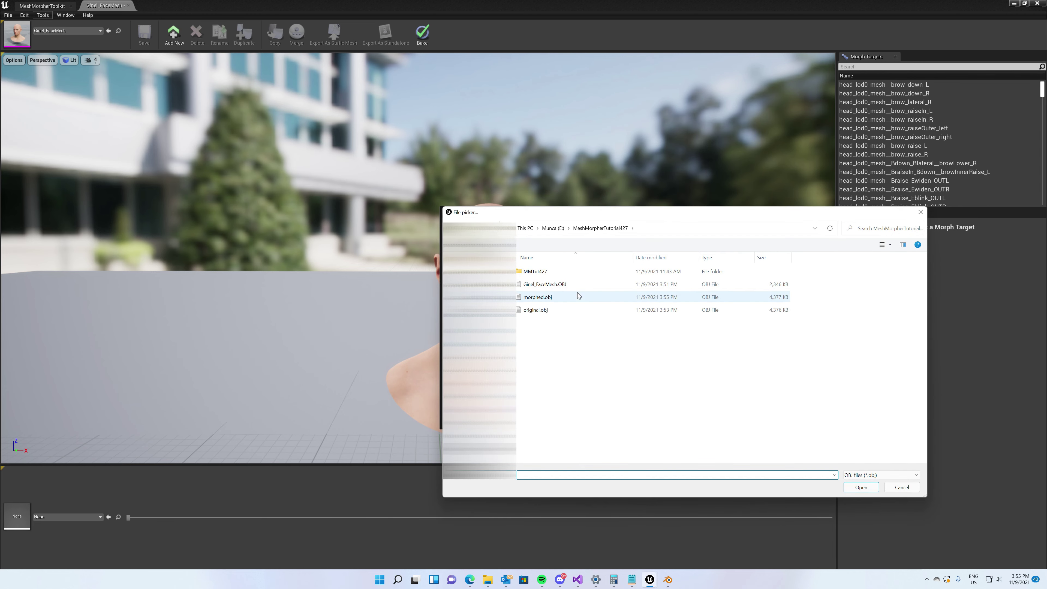
left_click(557, 297)
double_click(558, 298)
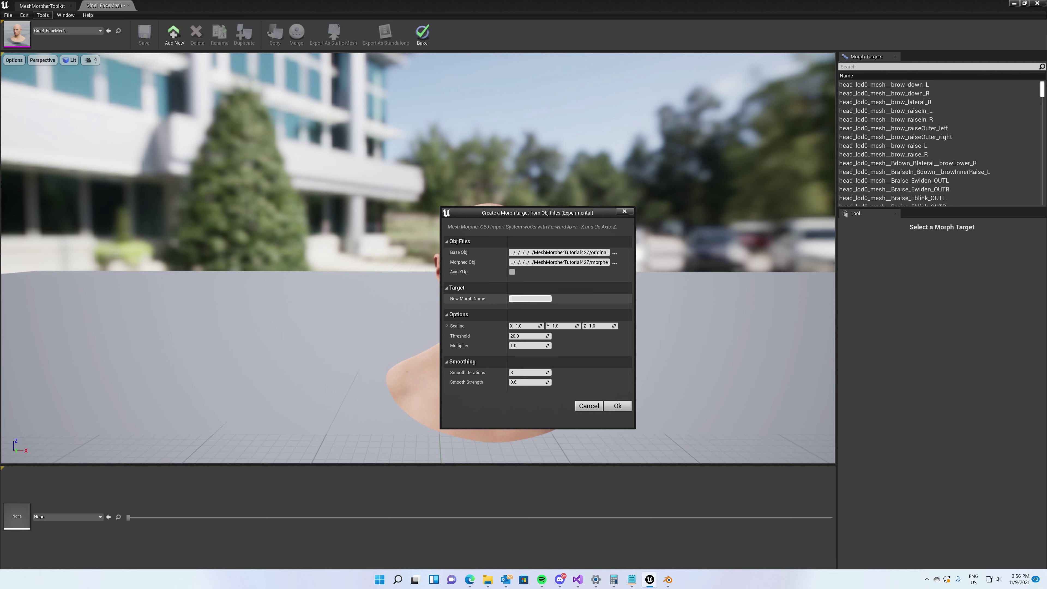
left_click(624, 410)
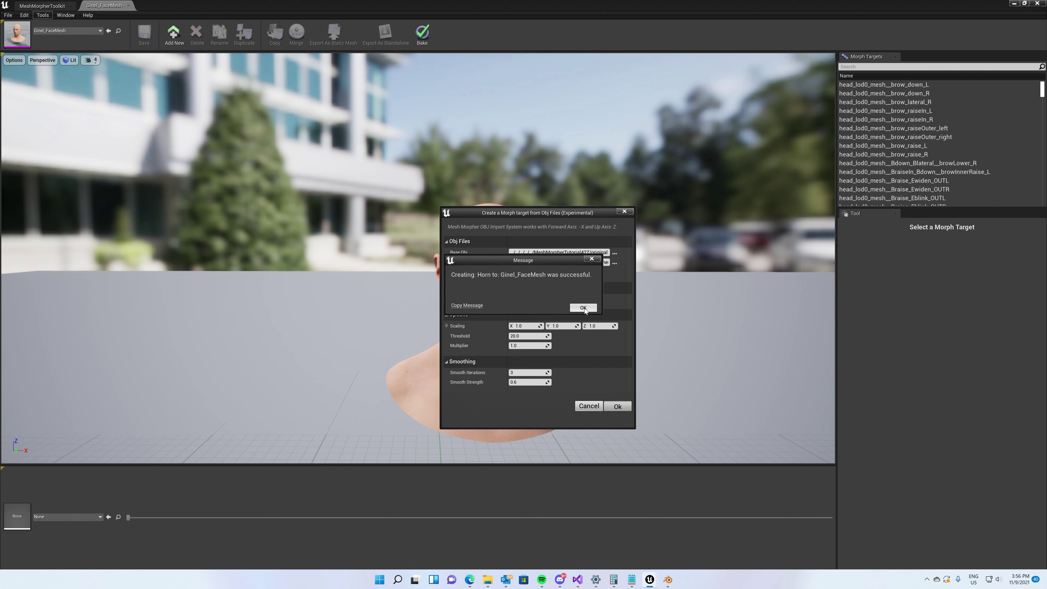
left_click(583, 308)
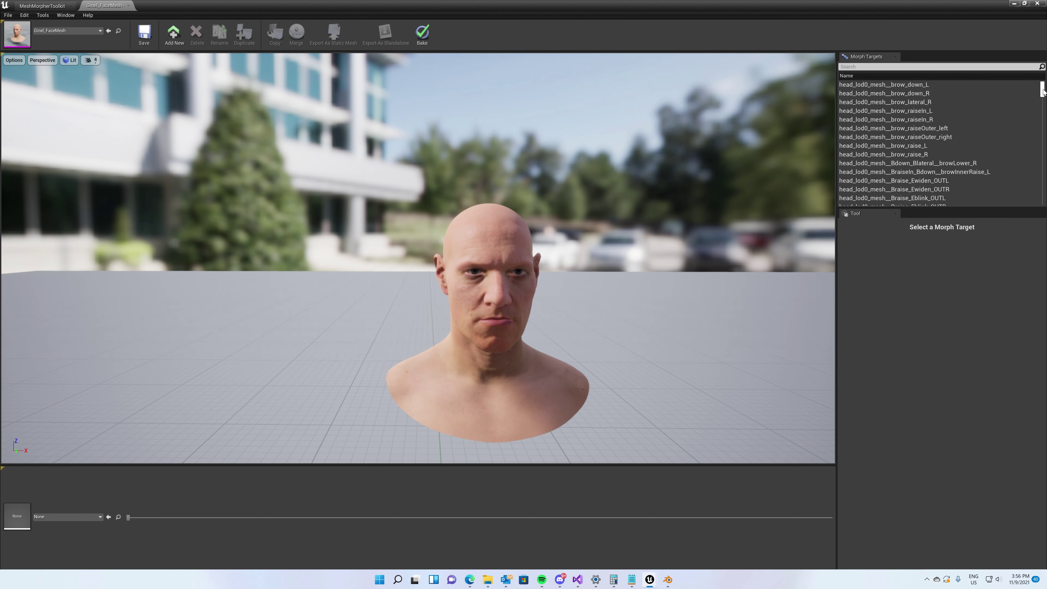
- Select the Horn morph target and inspect its shape on the head
left_click_drag(1043, 90, 1043, 198)
left_click(865, 202)
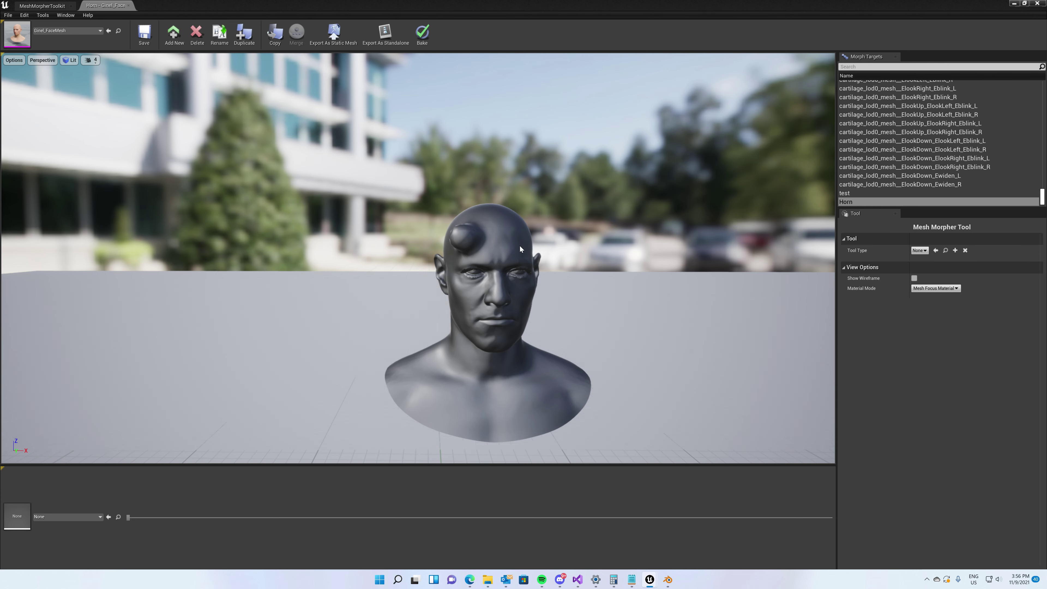
left_click_drag(647, 383, 517, 389)
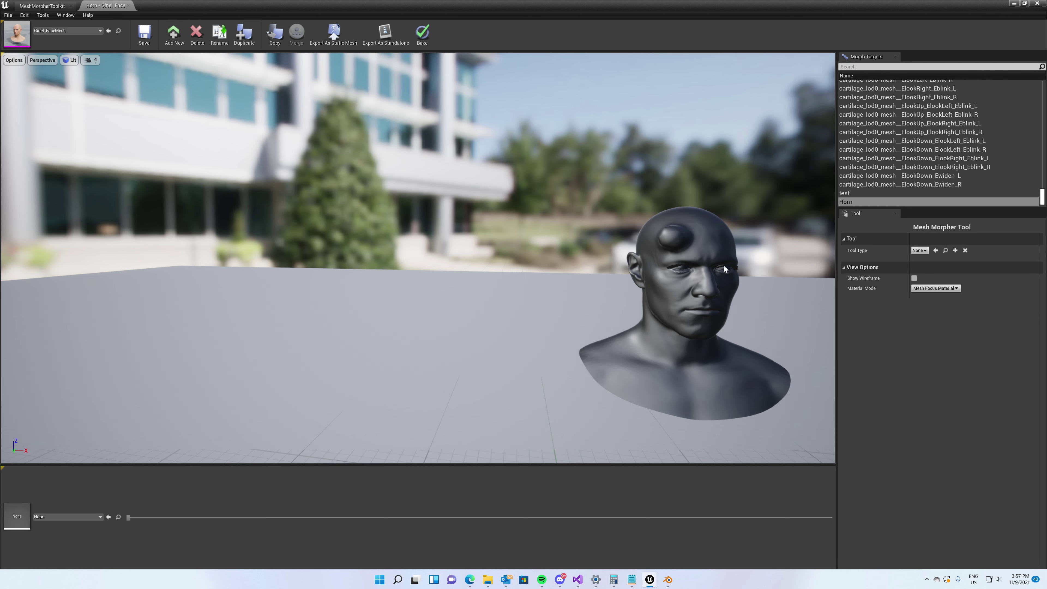
- Delete the Horn morph target from the face mesh
left_click(855, 202)
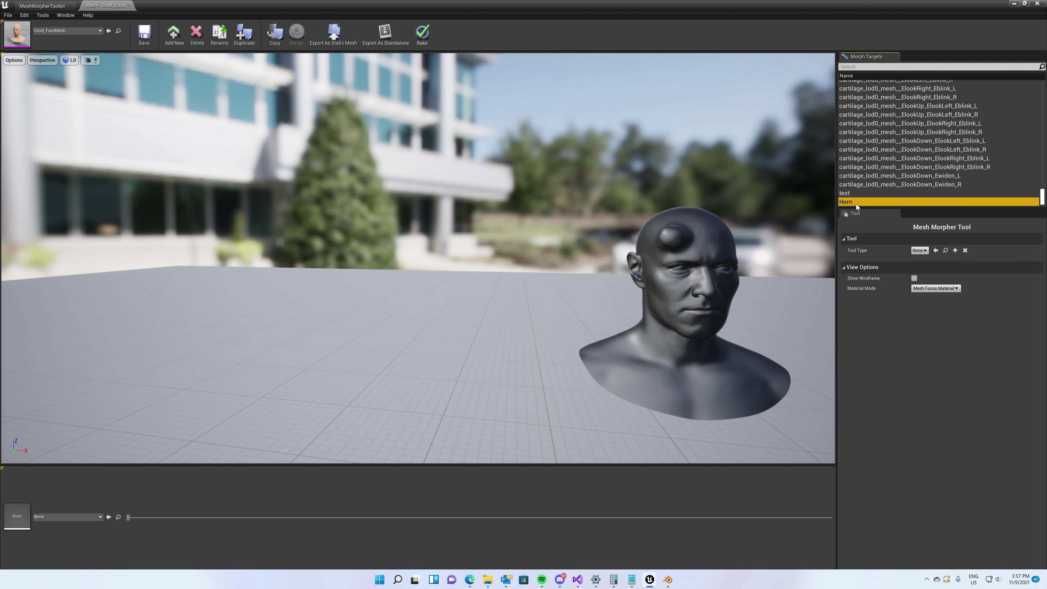
right_click(856, 203)
left_click(883, 237)
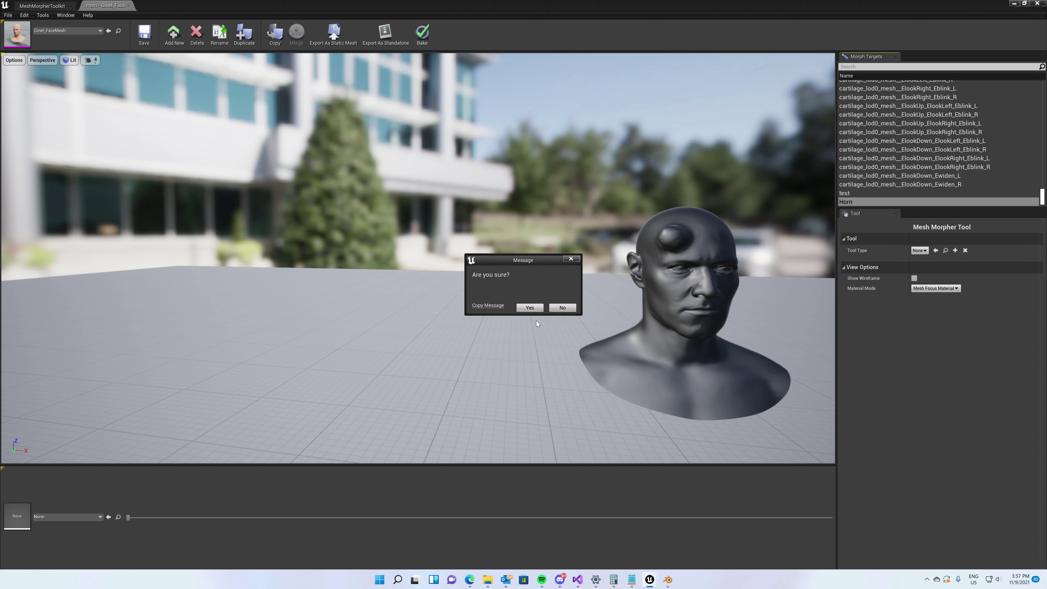
left_click(529, 310)
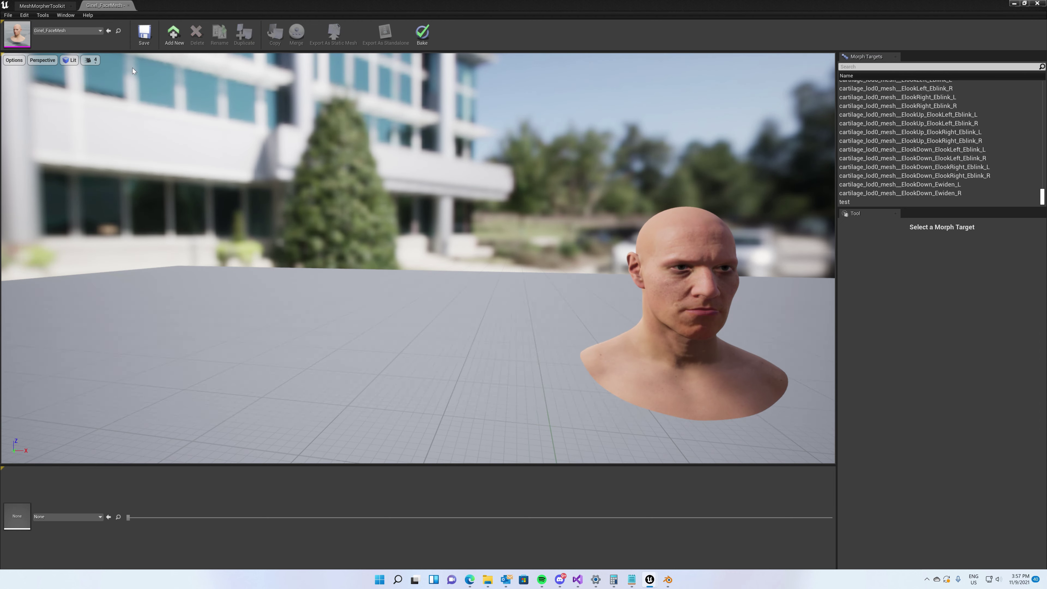
- Create a morph target named Horn from the original and morphed OBJ files, with the X scaling set to -1
left_click(42, 16)
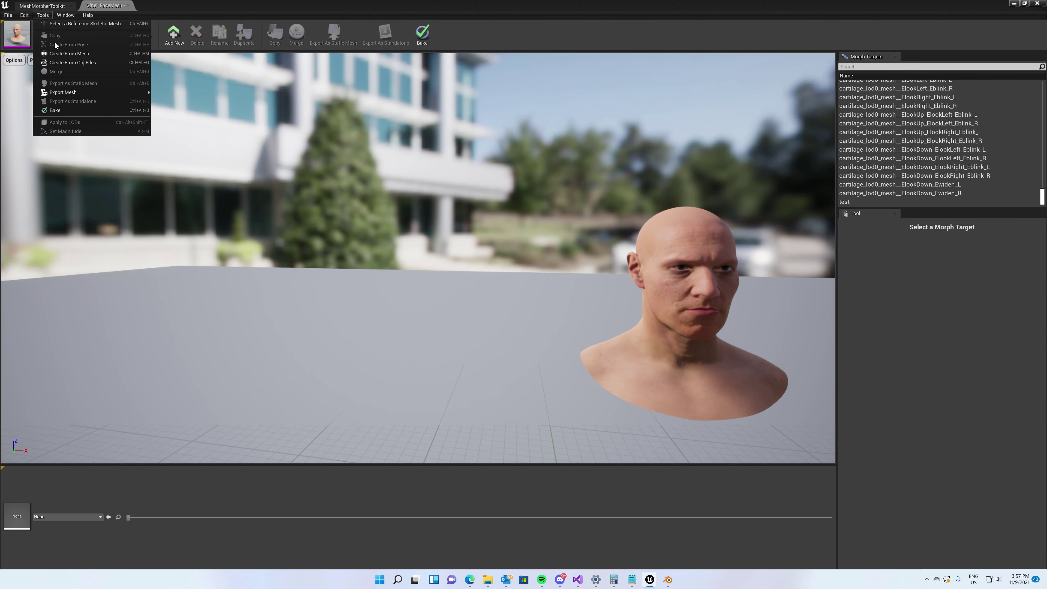
left_click(73, 62)
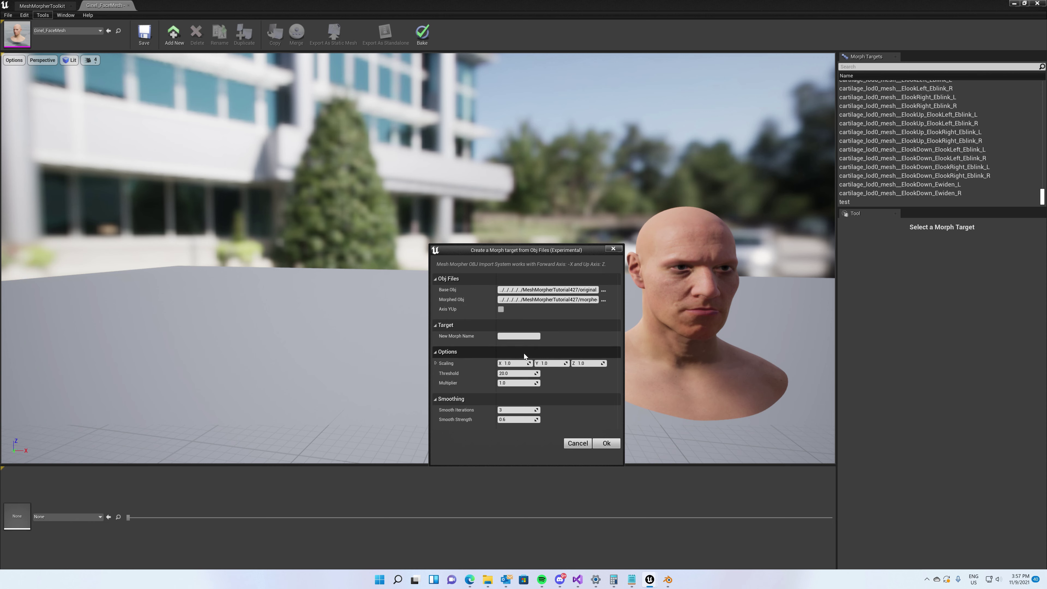
left_click(513, 363)
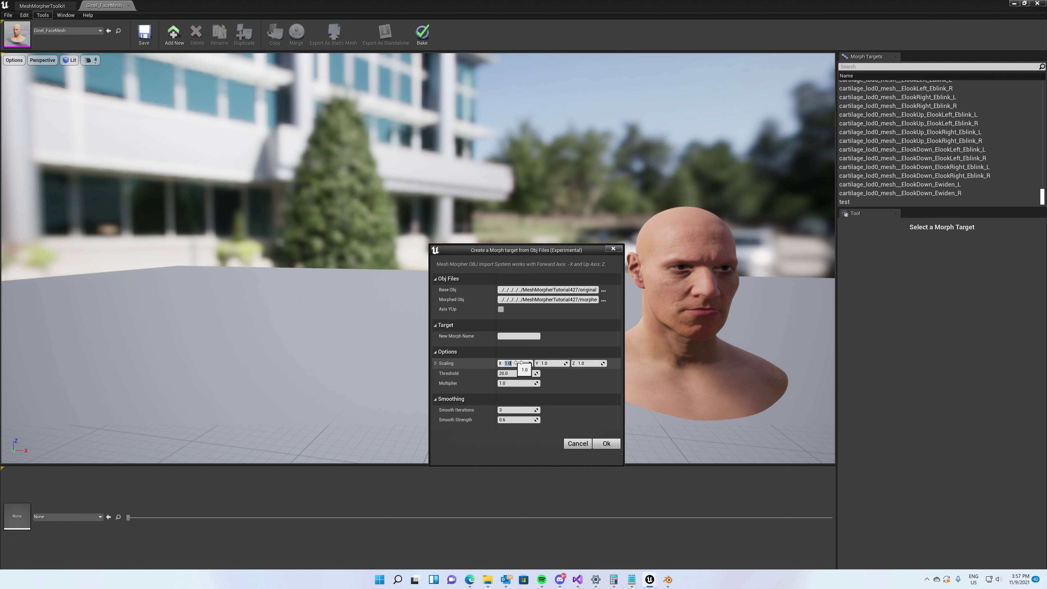
type("-1")
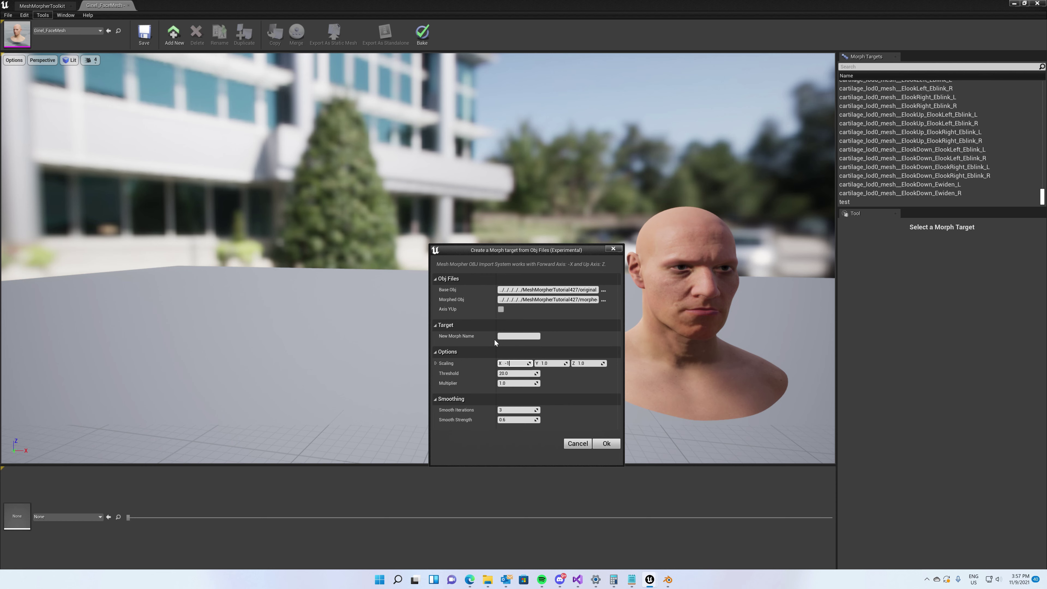
left_click(512, 336)
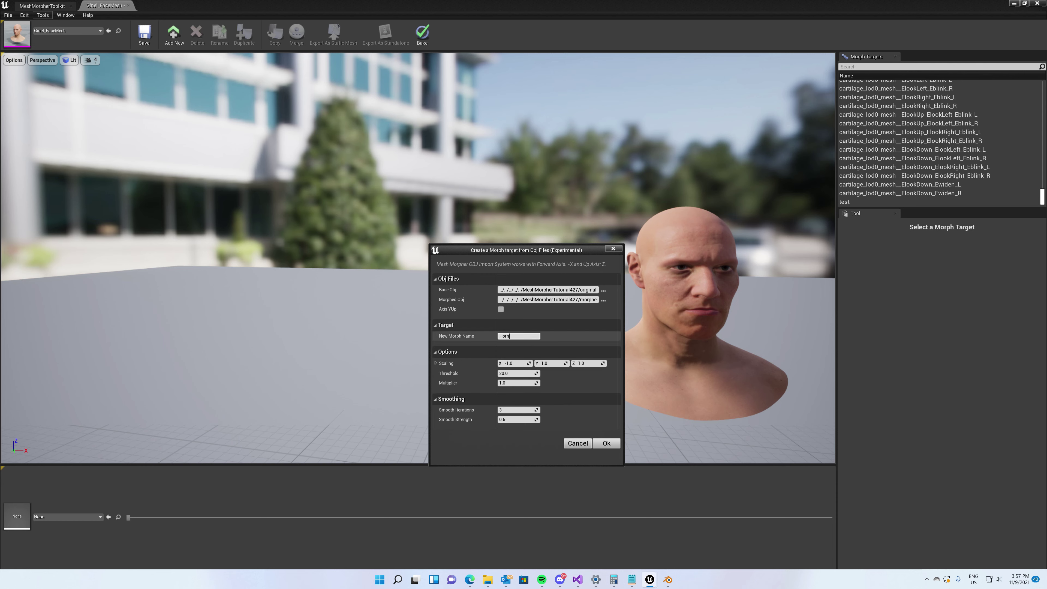
left_click(605, 444)
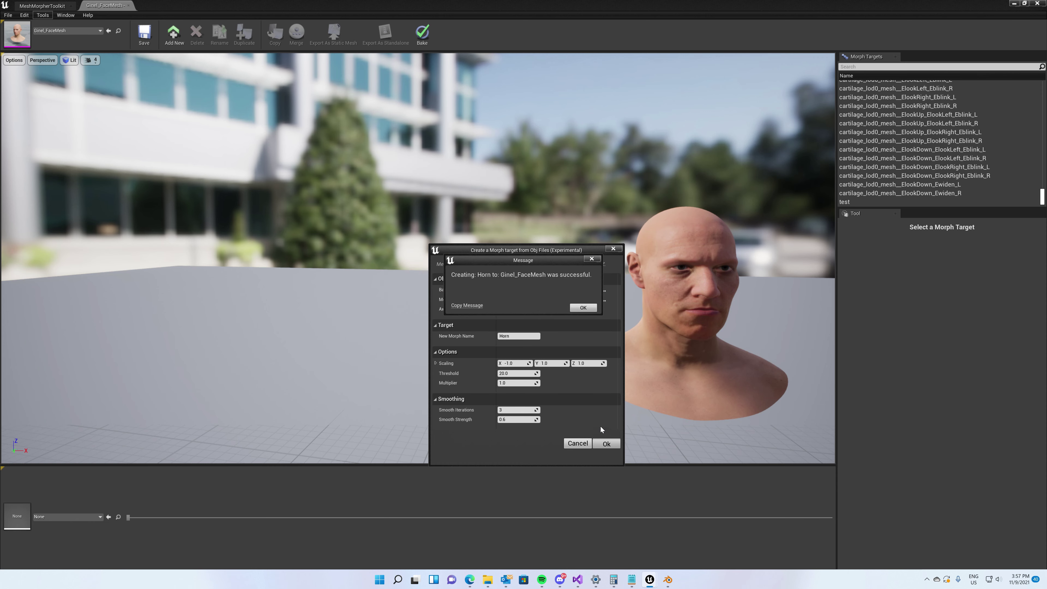
left_click(583, 308)
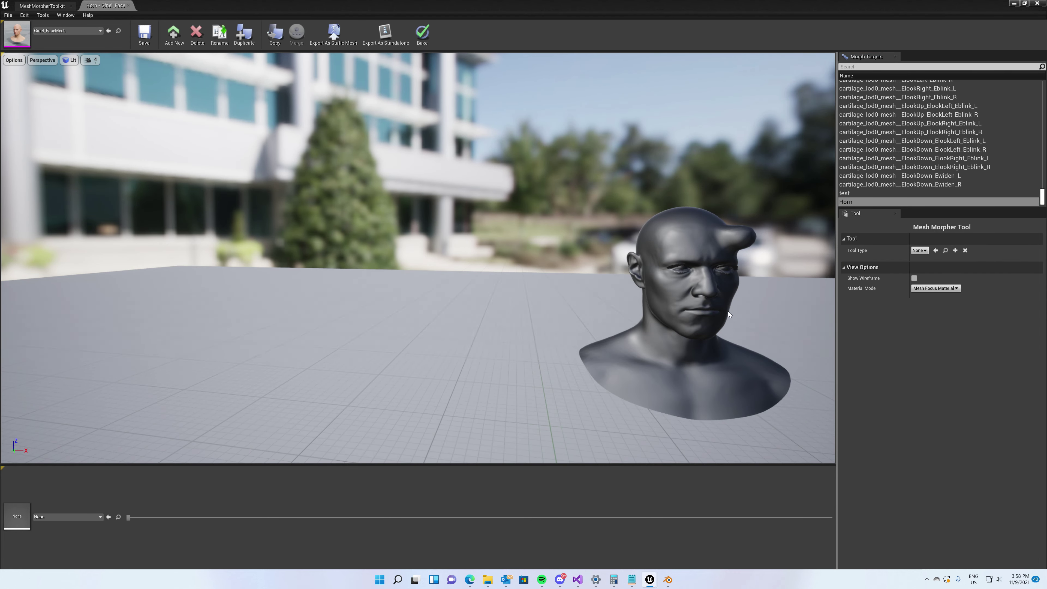
- Switch to Blender to compare the horn's side on the sculpted head, and return to the Horn morph target in Mesh Morpher
left_click(675, 585)
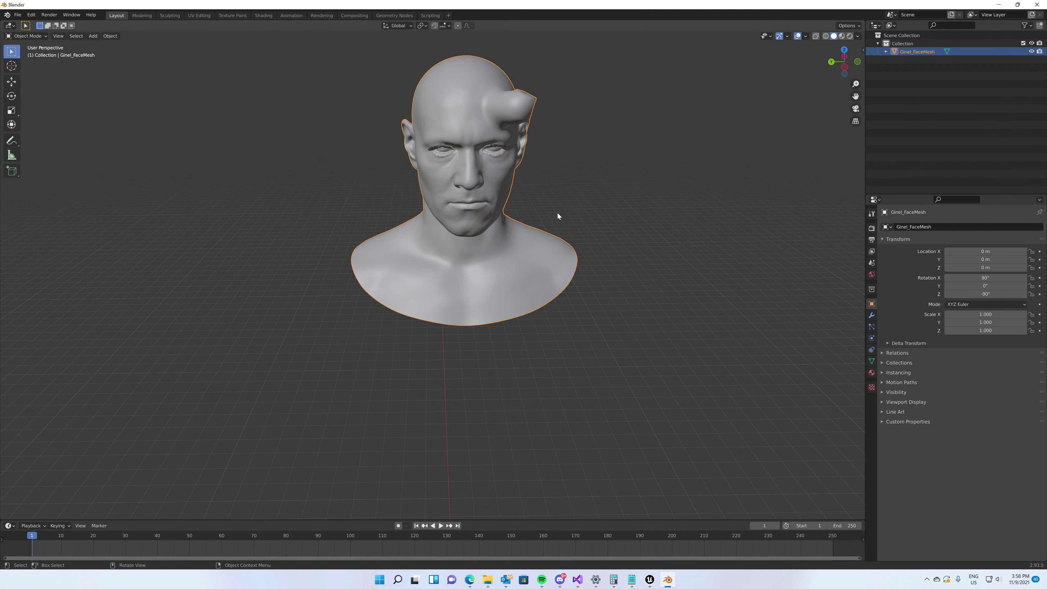
scroll(571, 308, "down", 6)
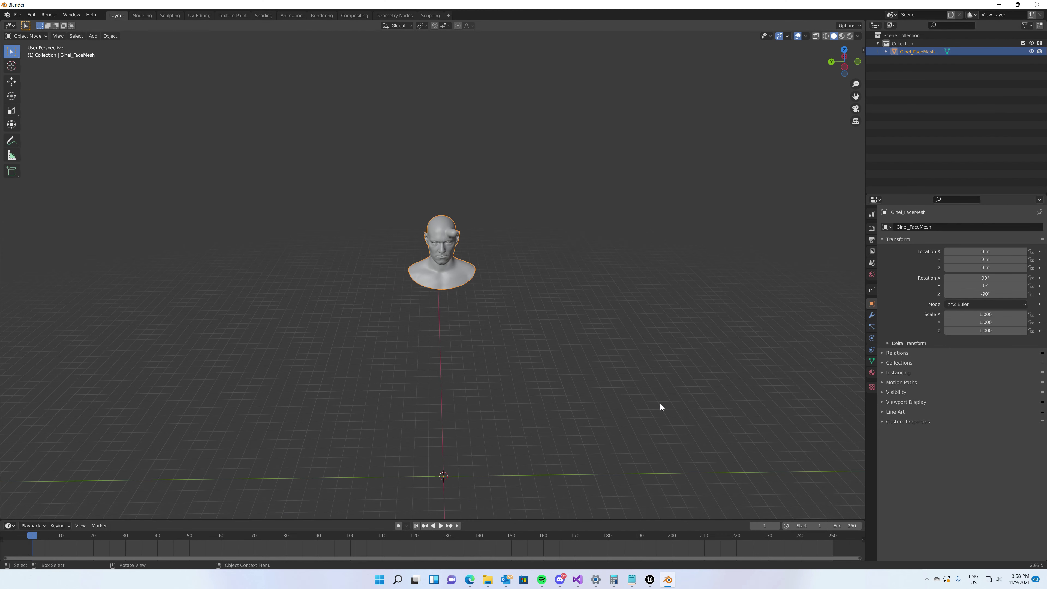
mouse_move(660, 572)
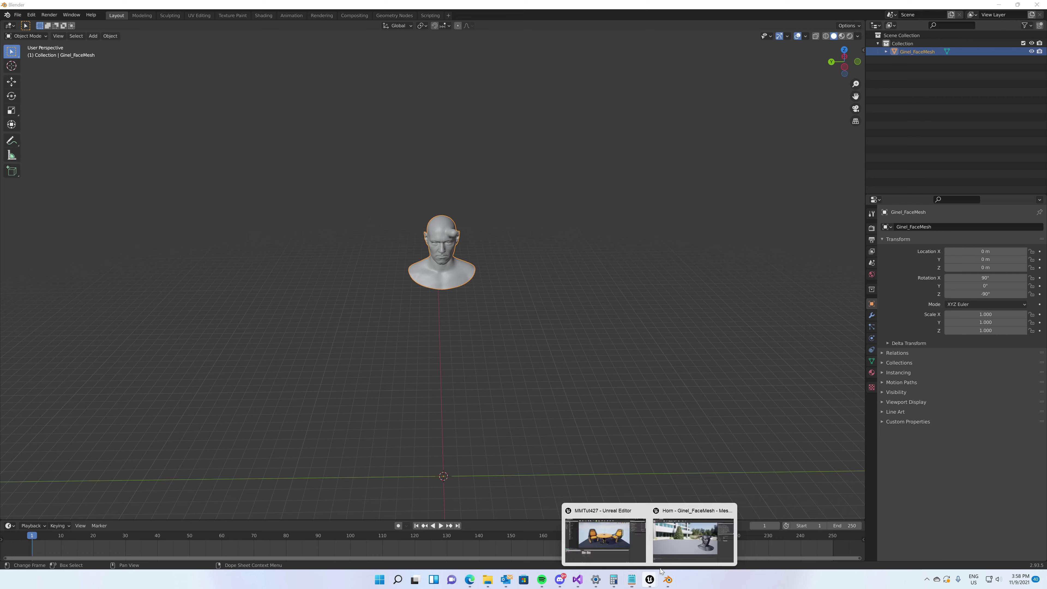
left_click(684, 538)
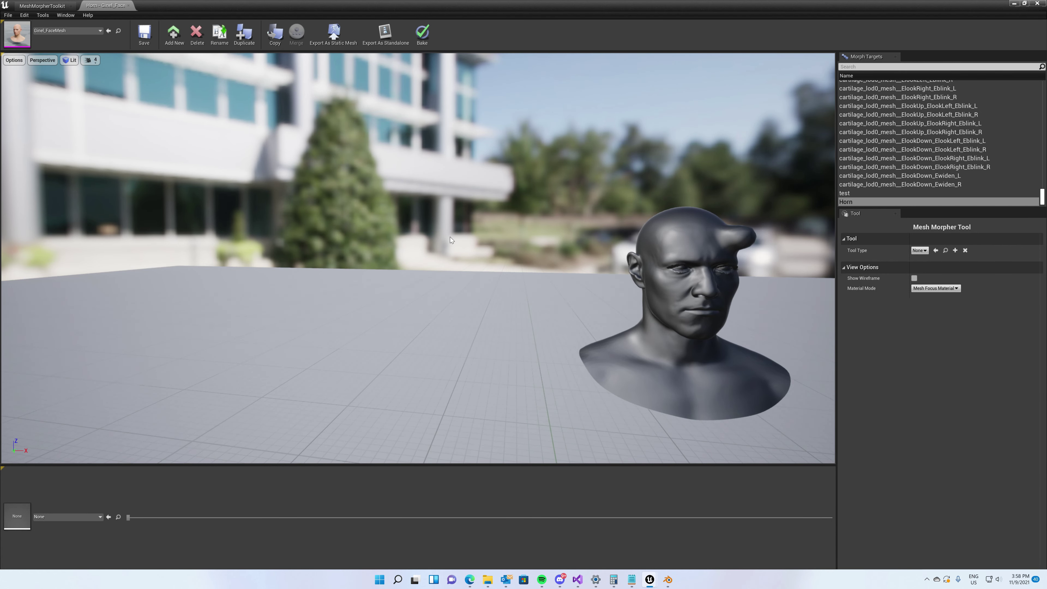